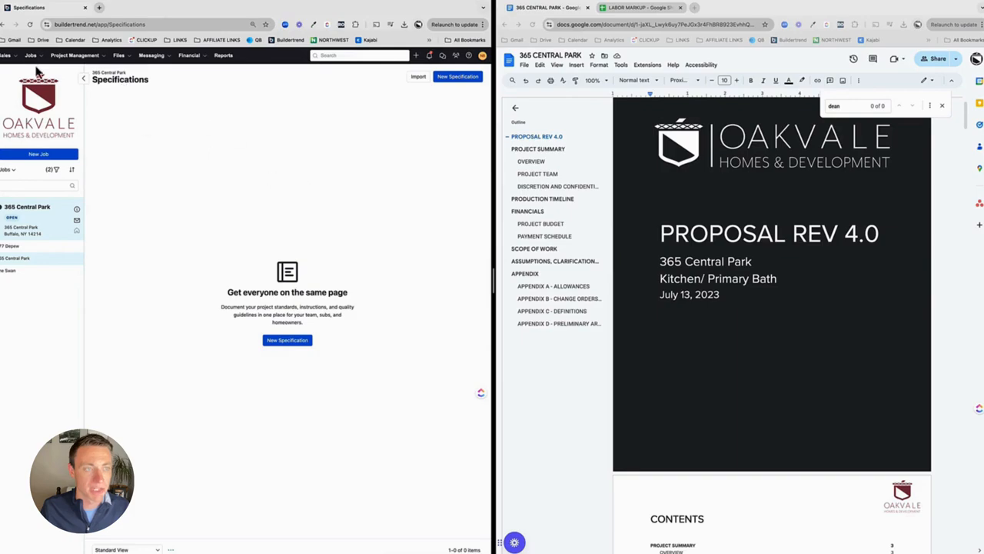
# Step: Create a new specification titled Example Specification with the line "This is an example specification"
pyautogui.click(74, 56)
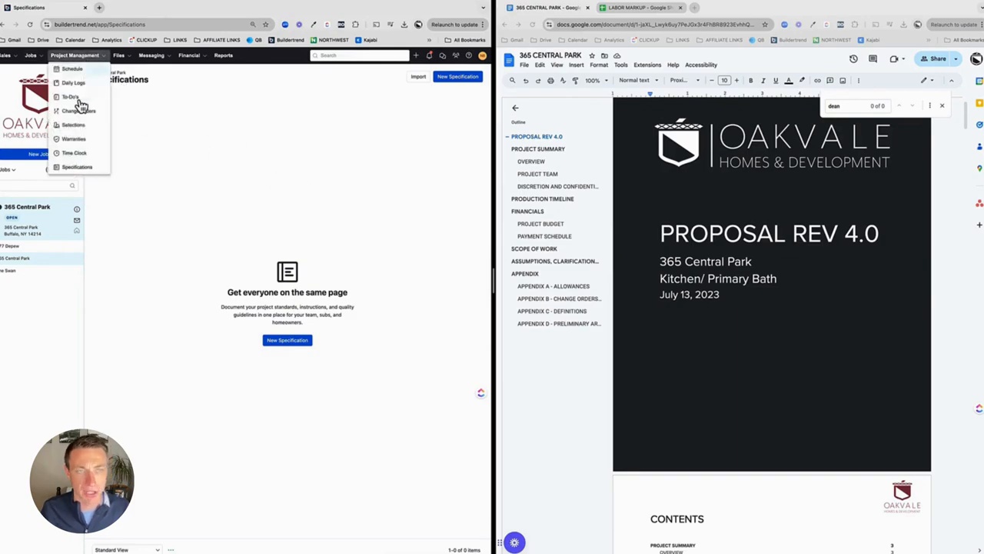
pyautogui.click(75, 167)
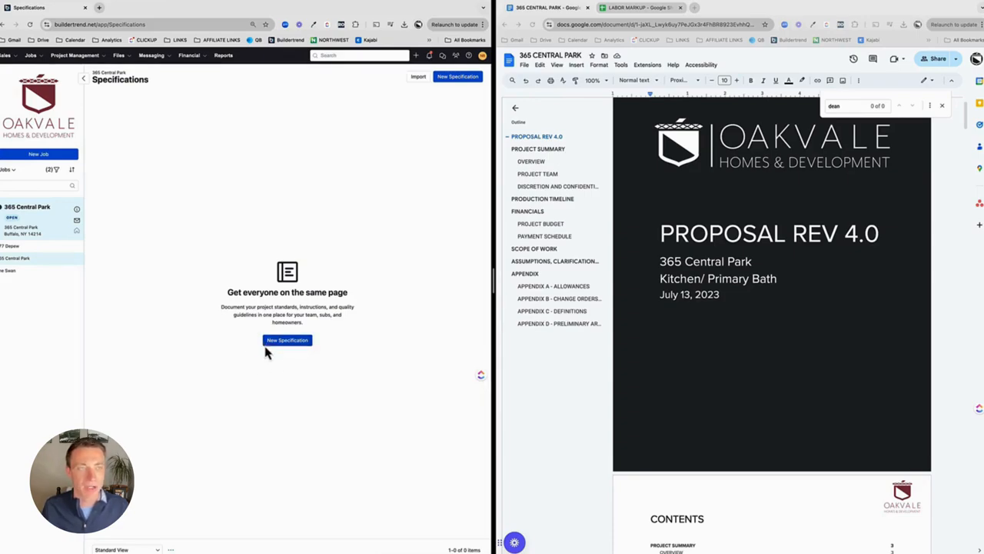
pyautogui.click(275, 343)
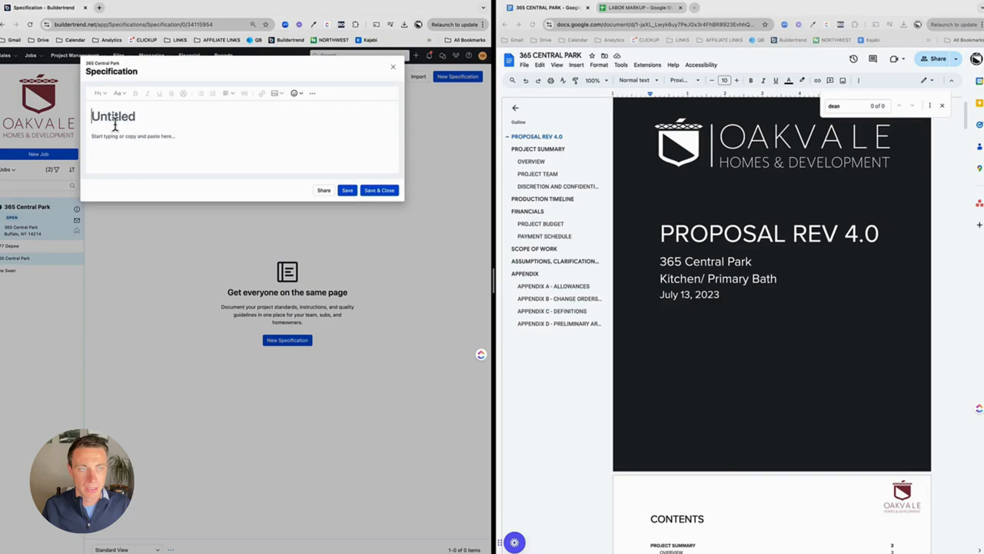
pyautogui.write('Example S')
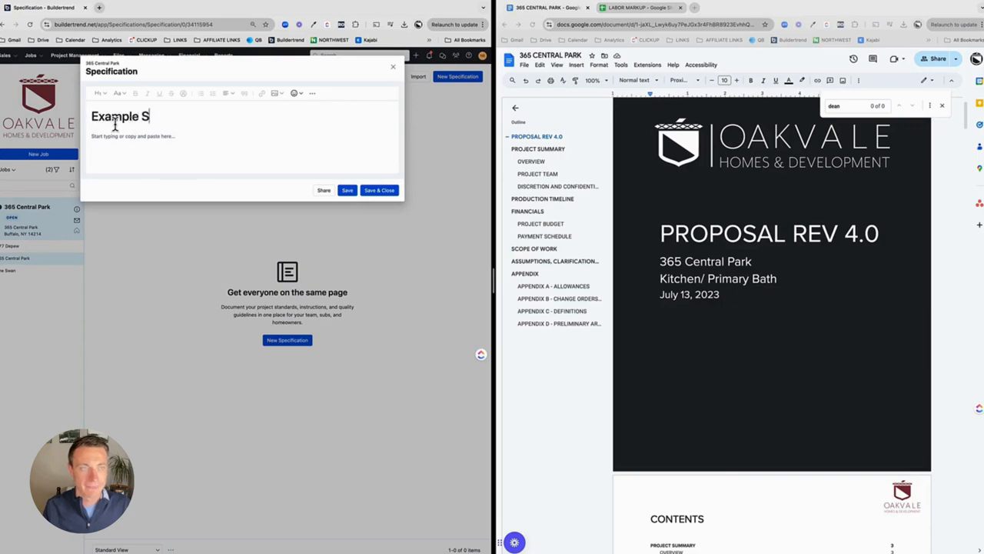
pyautogui.write('pecifications')
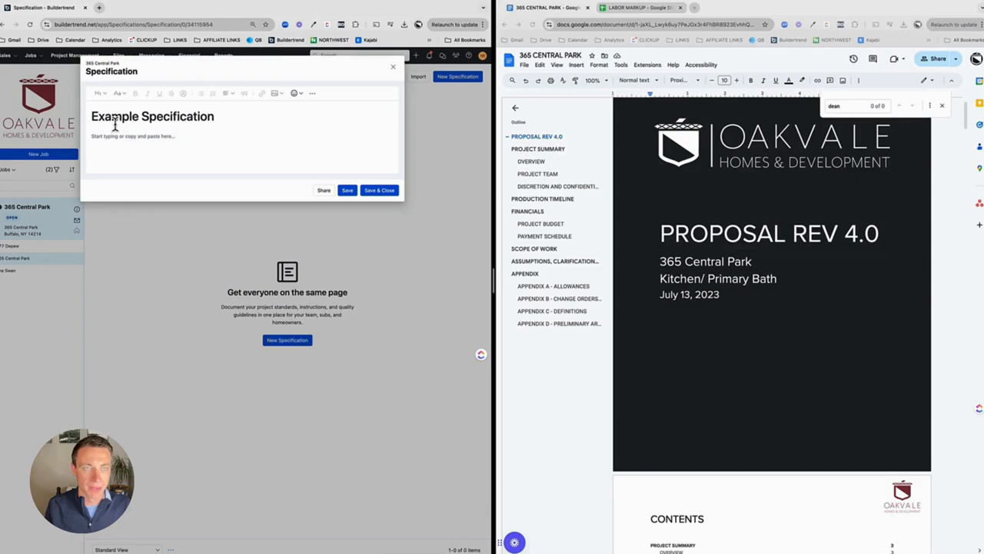
pyautogui.click(142, 146)
pyautogui.write('Th')
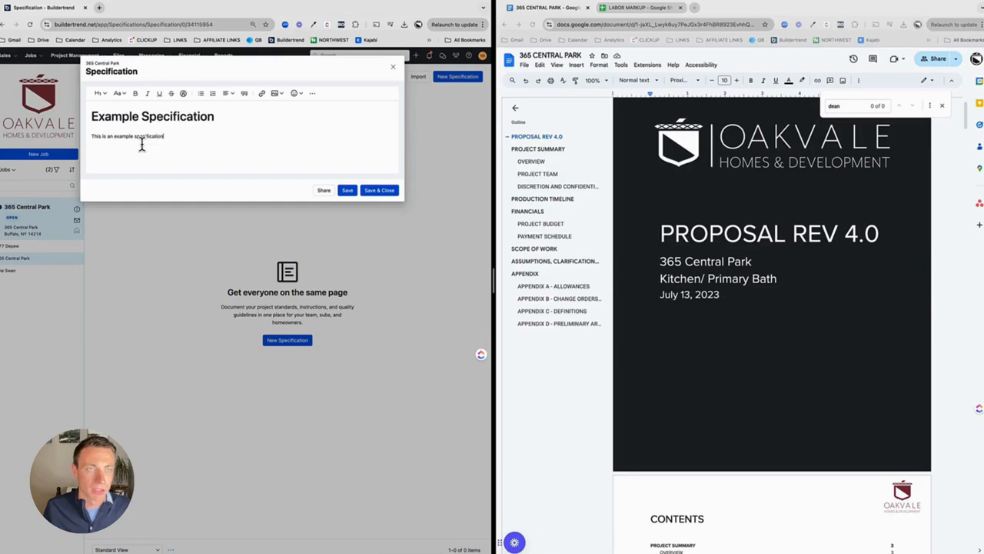
pyautogui.write('is is an example specification')
pyautogui.press('Return')
# Step: Add a bulleted item "fdafda" and save and close the specification
pyautogui.click(200, 95)
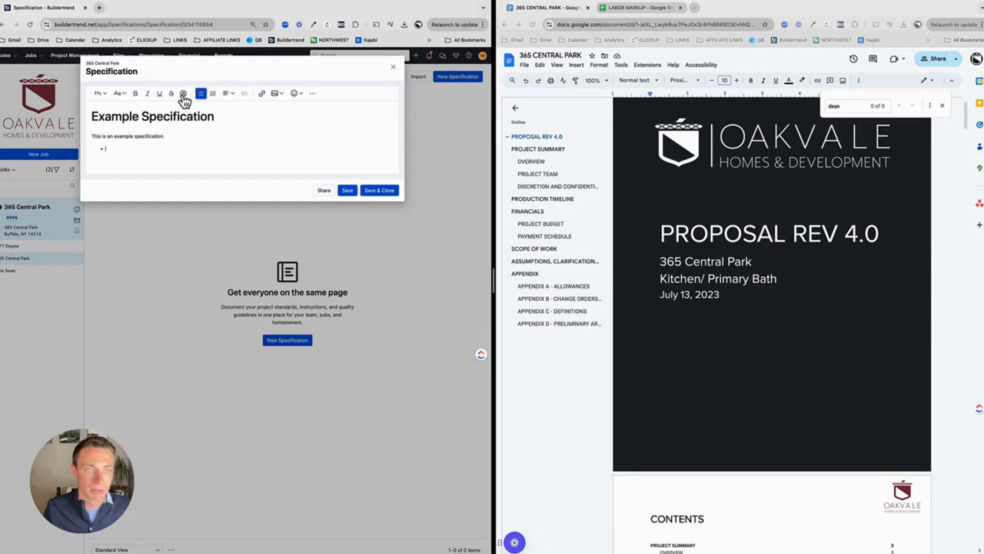
pyautogui.write('fdafda')
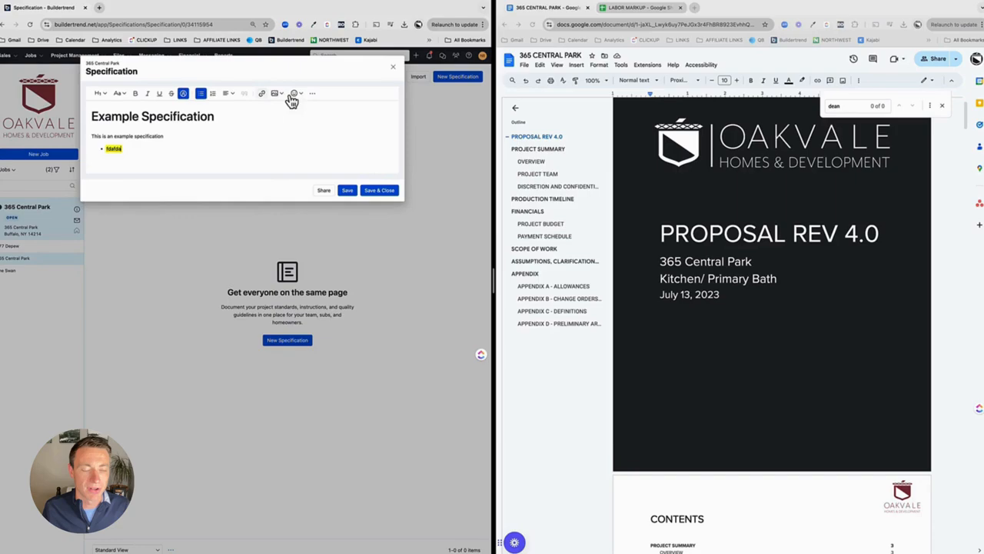
pyautogui.click(381, 190)
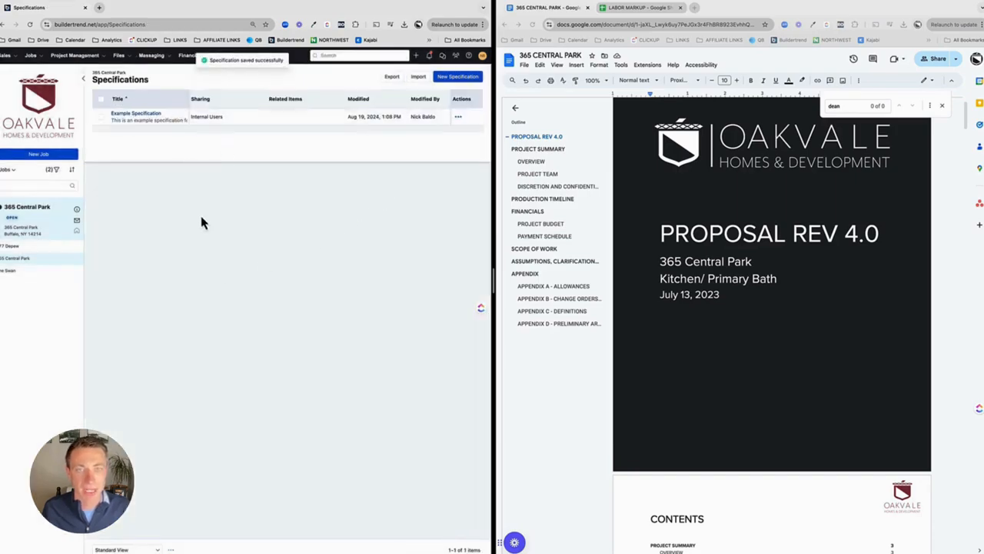
# Step: Open the specification's share options, tick owner and subs/vendors viewing, and close the dialog
pyautogui.click(459, 120)
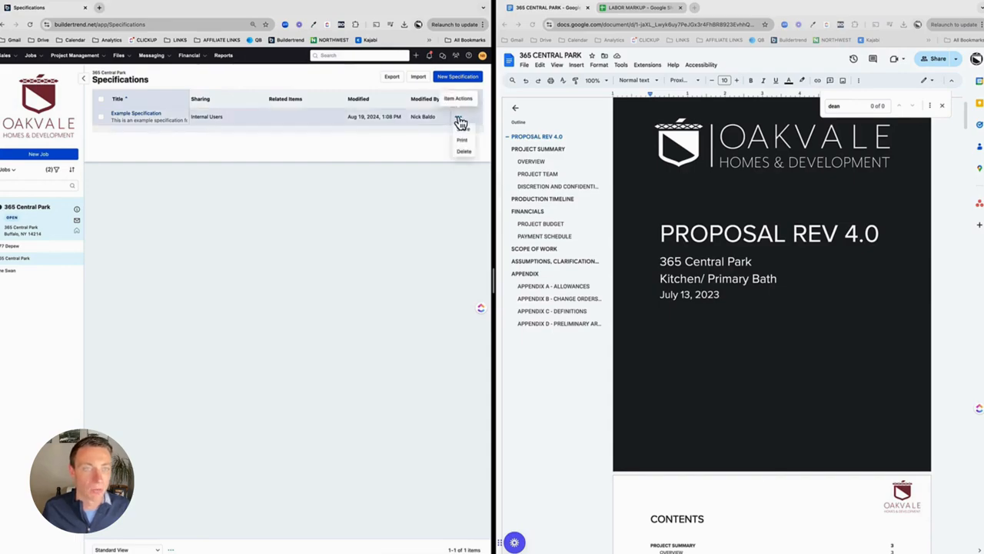
pyautogui.click(461, 128)
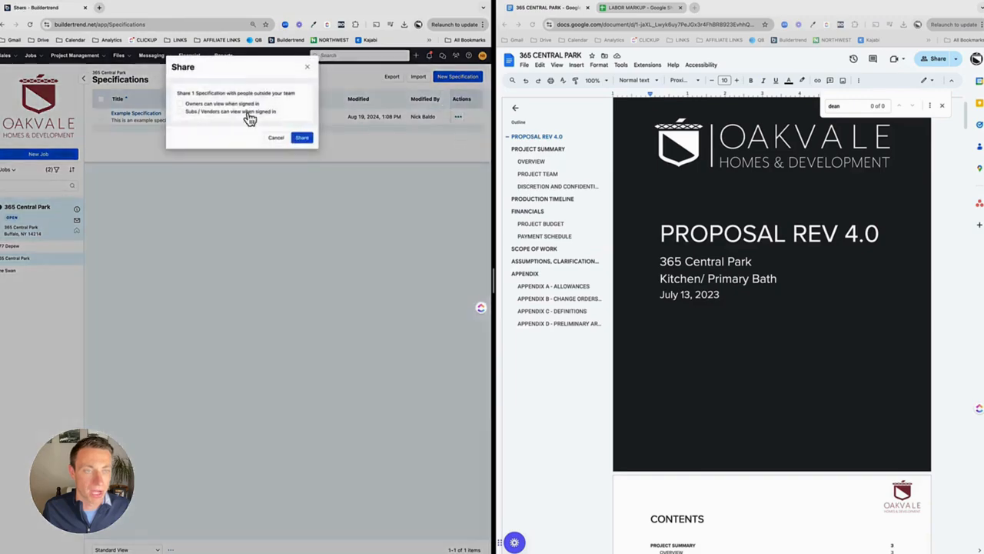
pyautogui.click(223, 105)
pyautogui.click(222, 112)
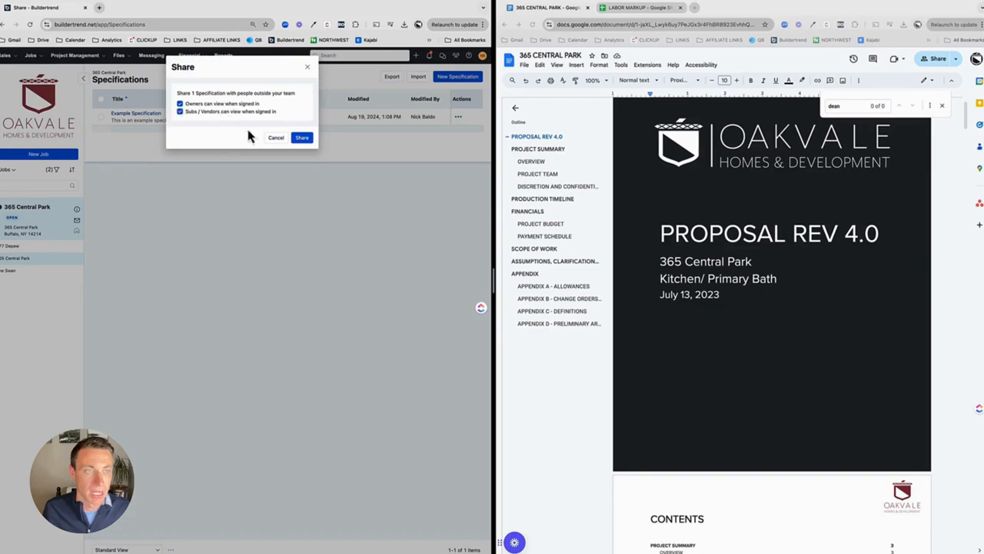
pyautogui.click(308, 68)
# Step: Delete the Example Specification and confirm the deletion
pyautogui.click(462, 117)
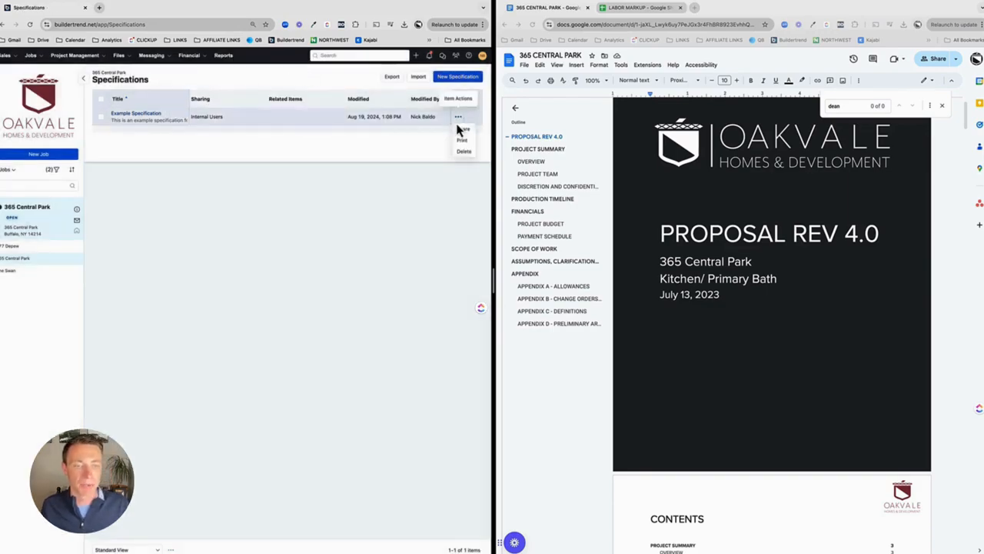
pyautogui.click(463, 153)
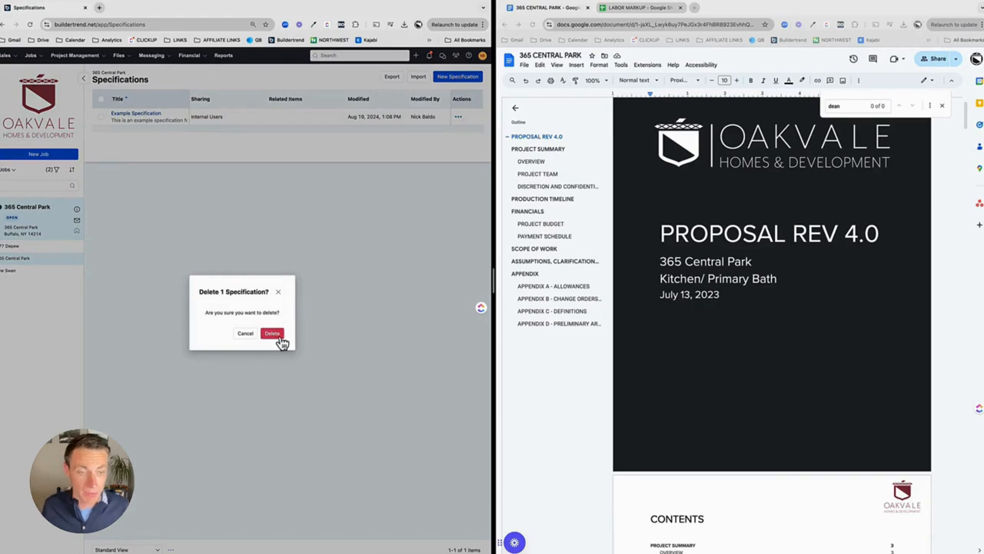
pyautogui.click(275, 336)
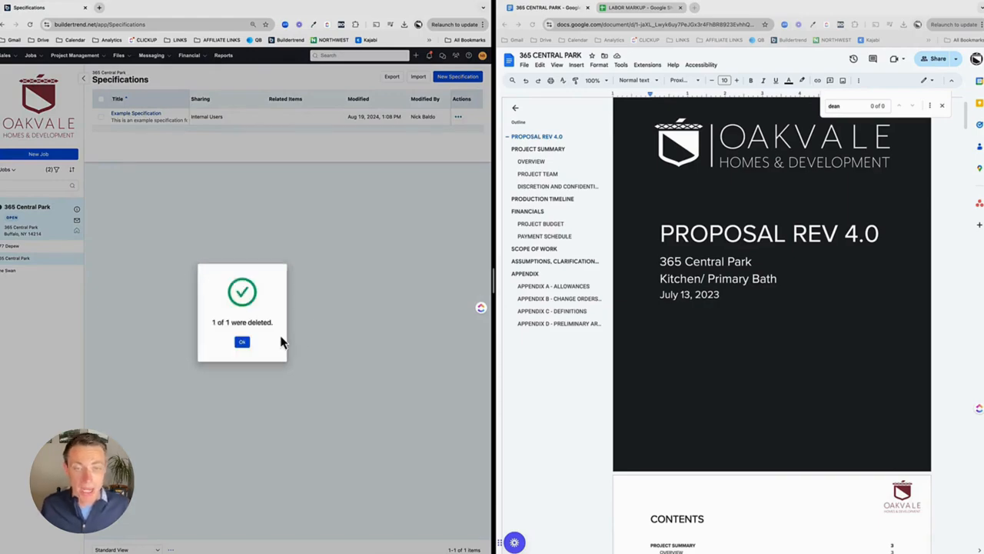
pyautogui.click(241, 342)
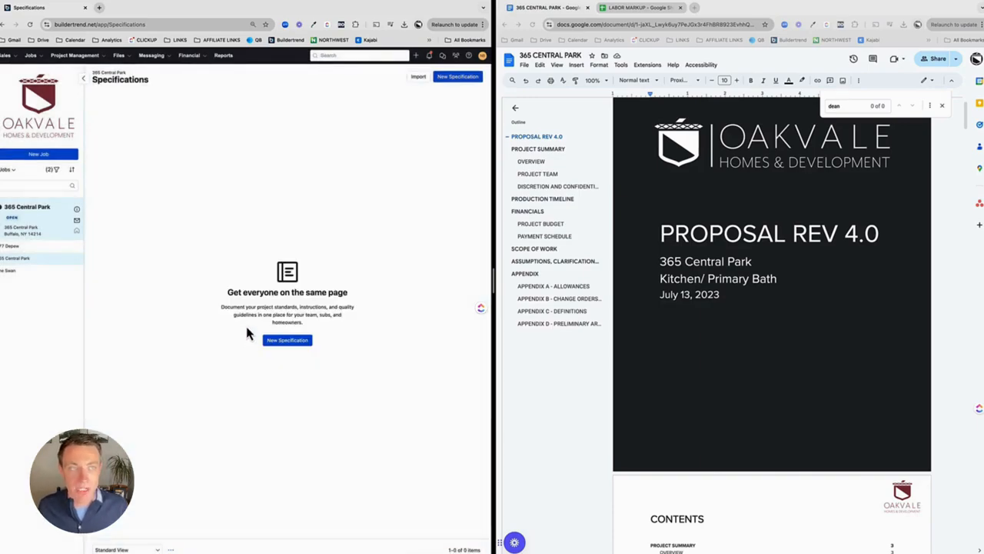
# Step: Browse the proposal document's contents and Scope of Work sections
pyautogui.click(119, 55)
pyautogui.keyDown('alt'); pyautogui.click(128, 72); pyautogui.keyUp('alt')
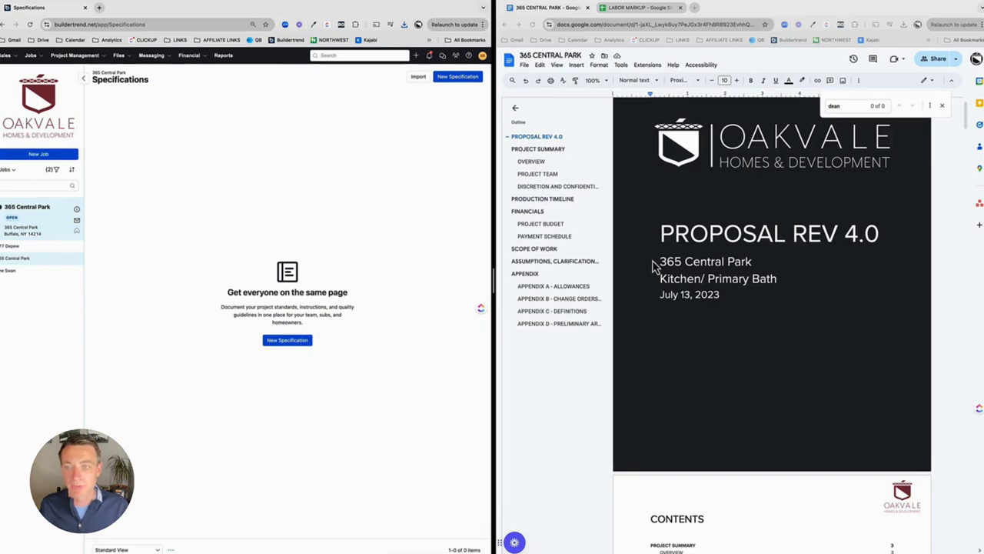
pyautogui.scroll(-4, 653, 266)
pyautogui.scroll(-8, 654, 266)
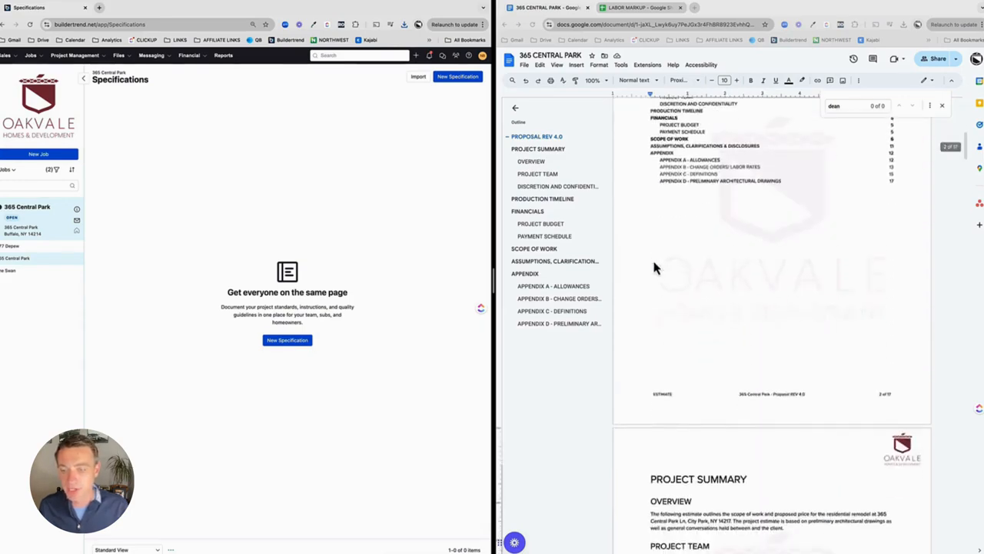
pyautogui.scroll(10, 653, 262)
pyautogui.scroll(-20, 658, 269)
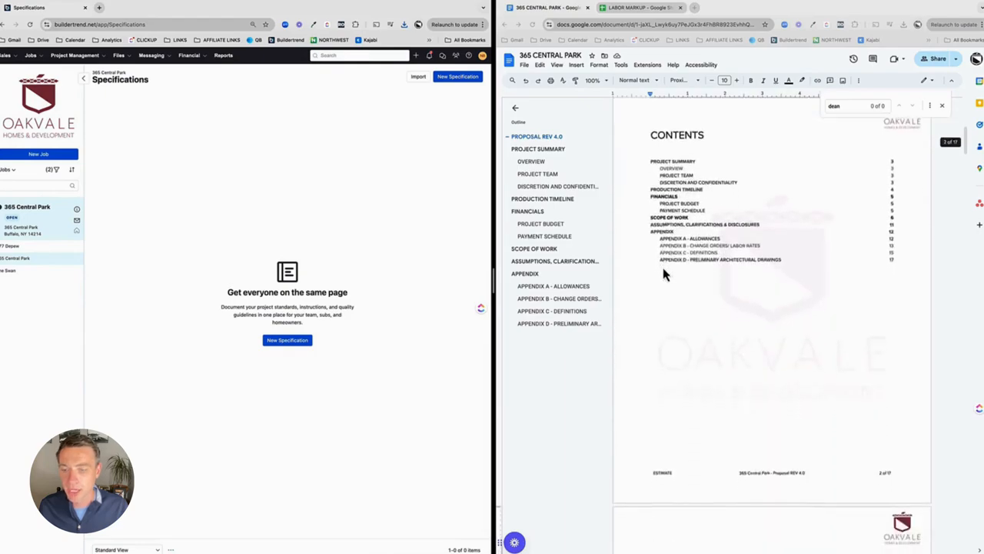
pyautogui.scroll(-15, 661, 277)
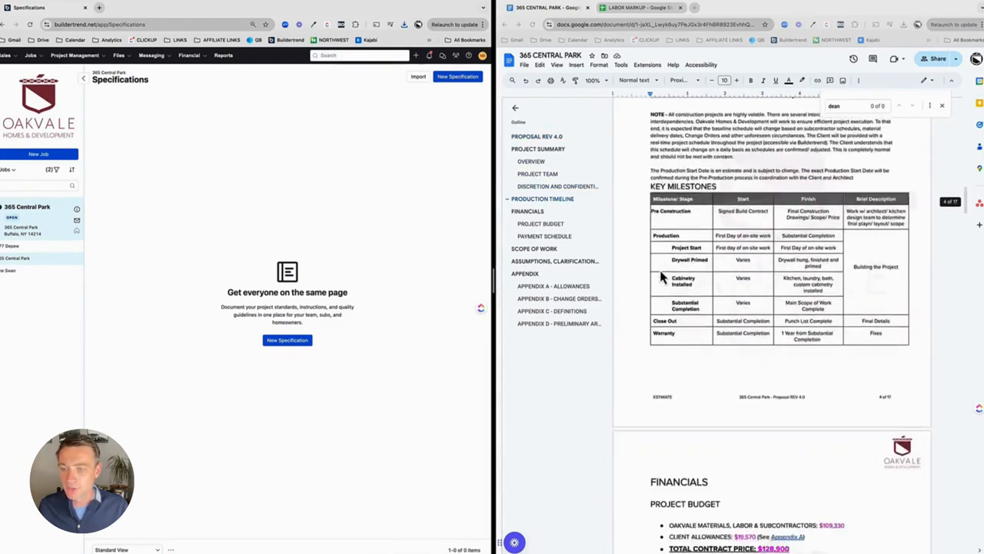
pyautogui.scroll(-15, 660, 277)
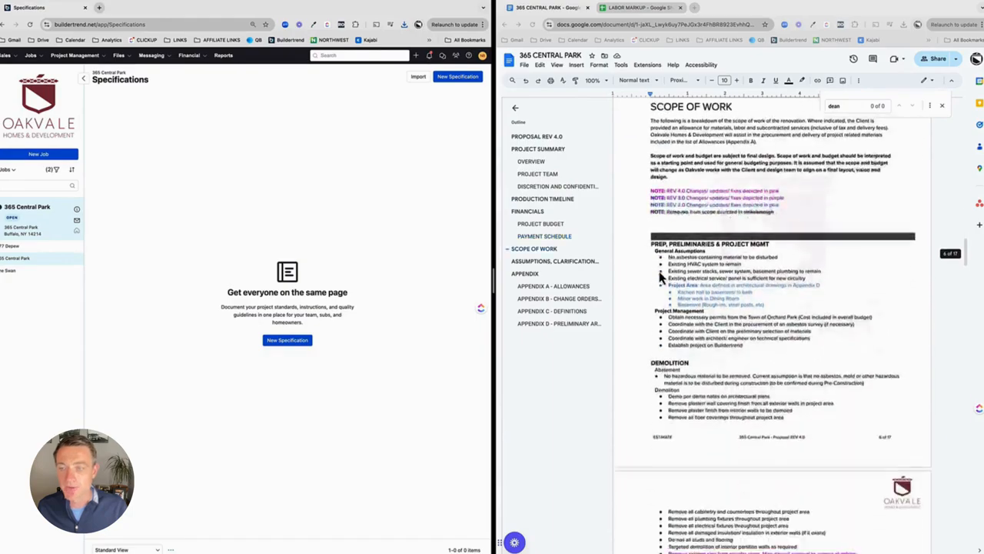
pyautogui.scroll(-20, 654, 288)
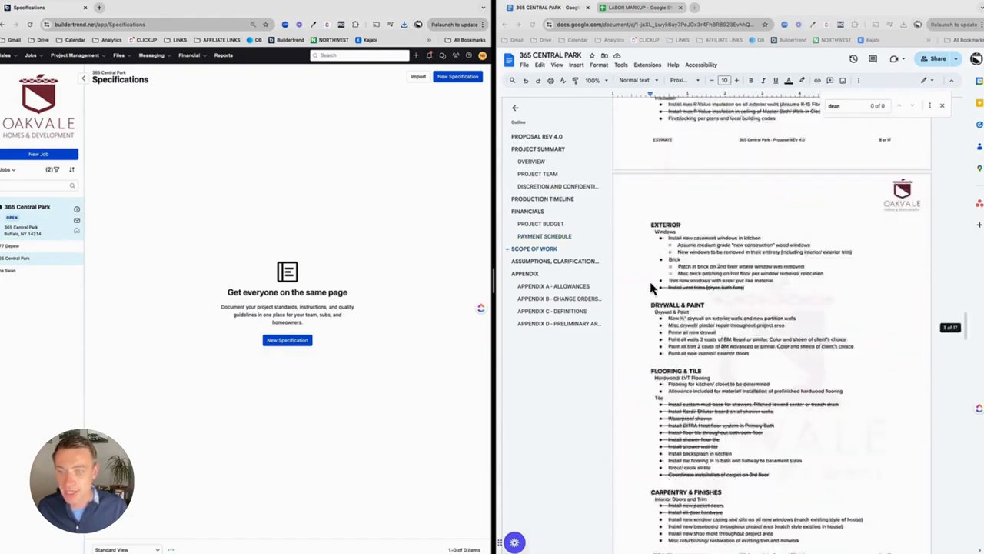
pyautogui.scroll(-3, 650, 289)
pyautogui.scroll(15, 650, 289)
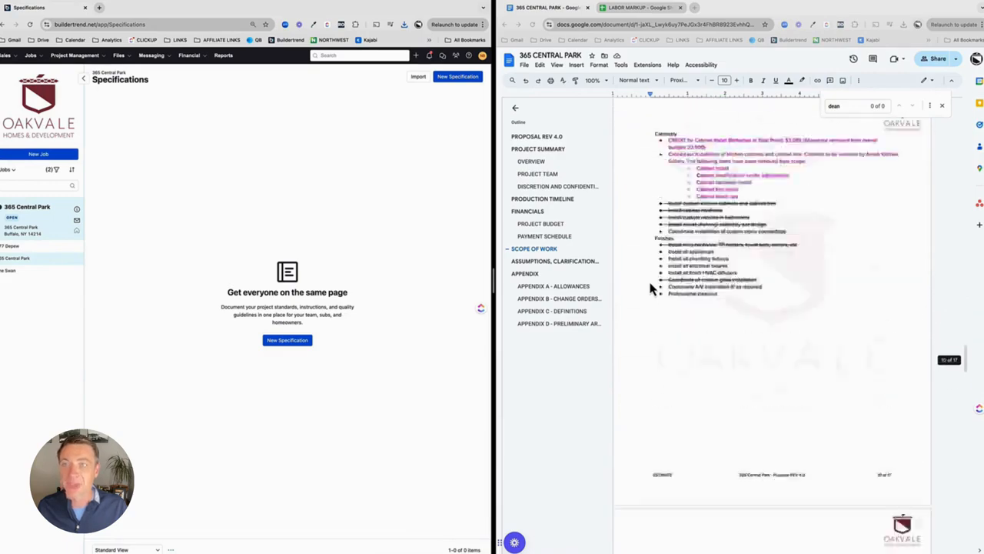
pyautogui.scroll(15, 650, 288)
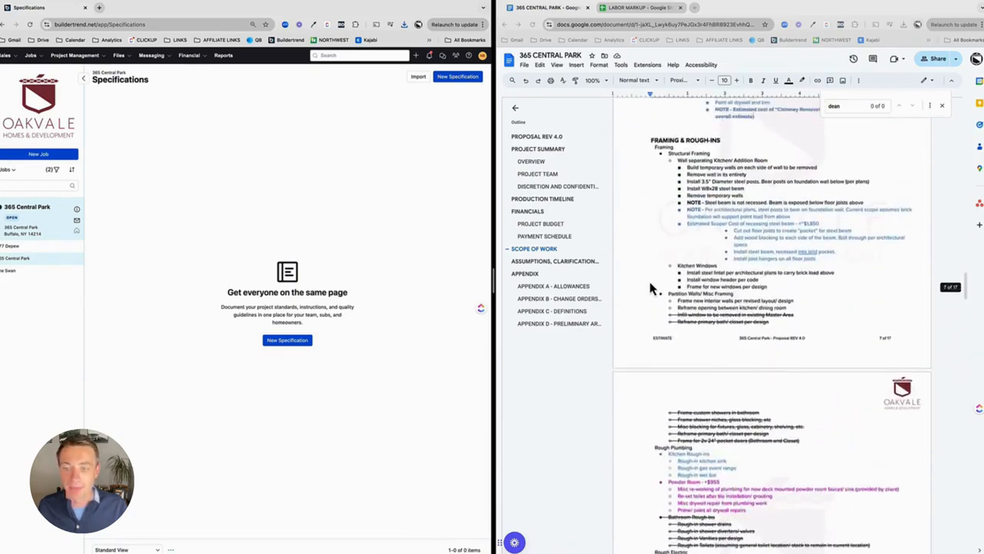
pyautogui.scroll(3, 650, 288)
pyautogui.scroll(-5, 649, 289)
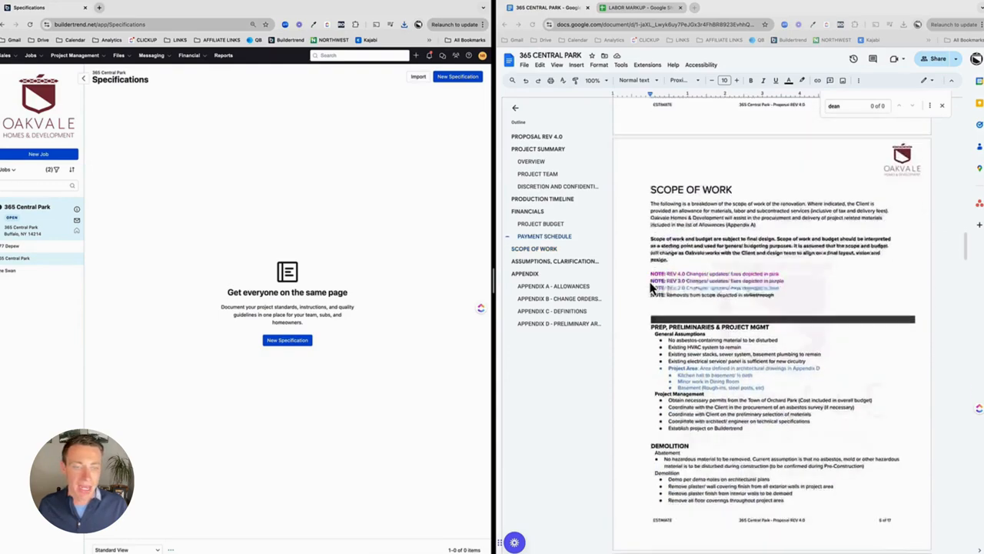
pyautogui.scroll(5, 650, 288)
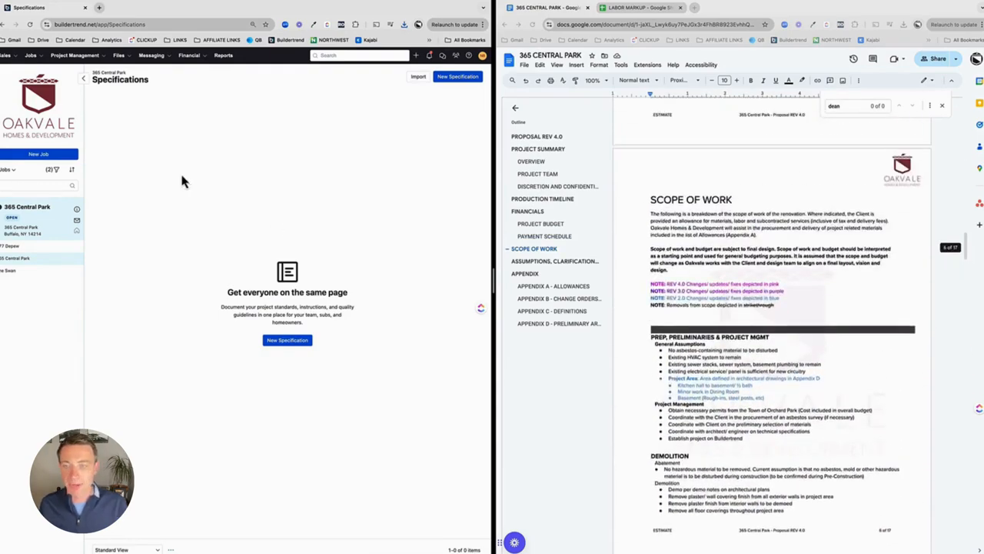
# Step: Create a new specification titled "1. PREP, PRELIMINARIES & PROJECT MGMT"
pyautogui.click(272, 343)
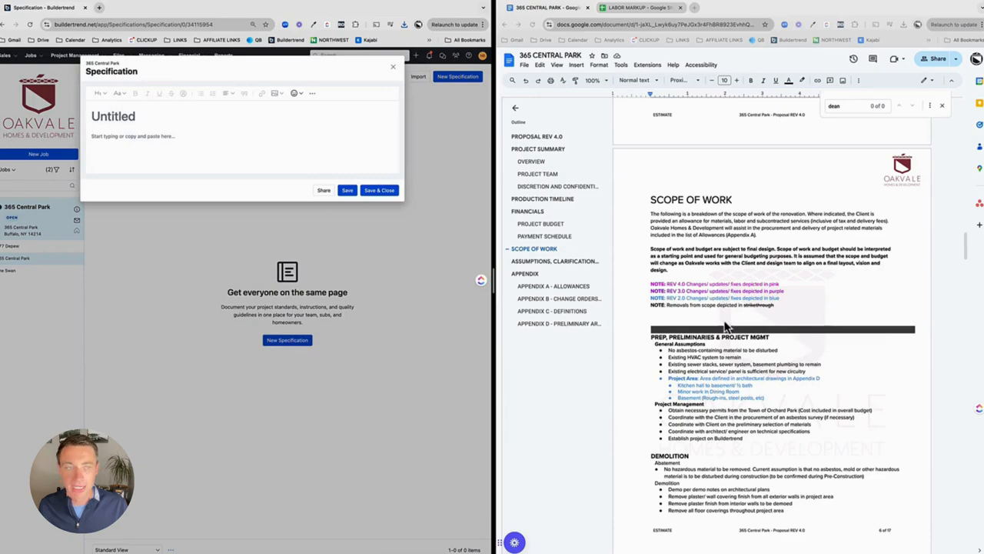
pyautogui.scroll(-1, 692, 368)
pyautogui.scroll(-1, 692, 368)
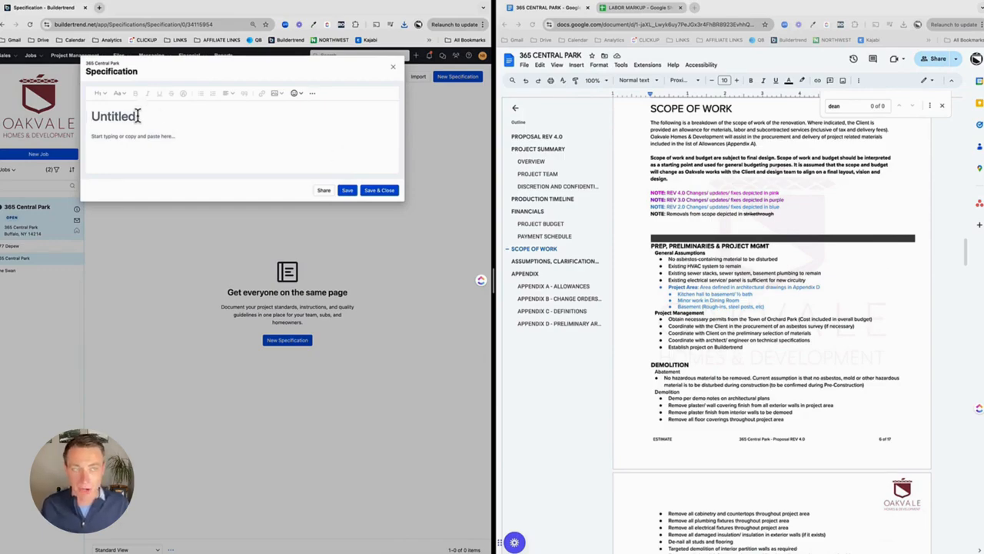
pyautogui.write('1.')
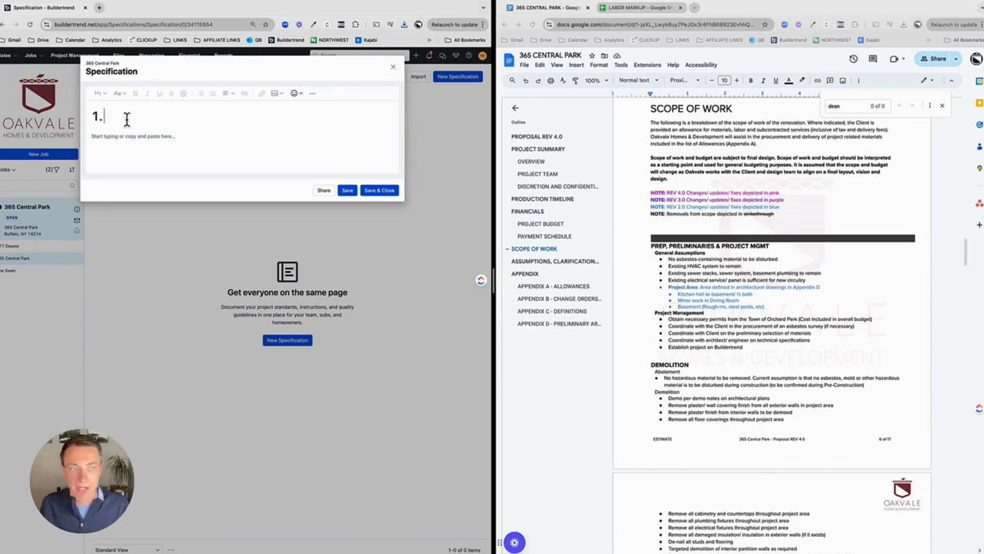
pyautogui.write(' PREP, PRELIMINARIES & PROJECT MGMT')
# Step: Copy the General Assumptions and Project Management lists from the proposal's prep section into the specification body
pyautogui.click(701, 273)
pyautogui.click(674, 254)
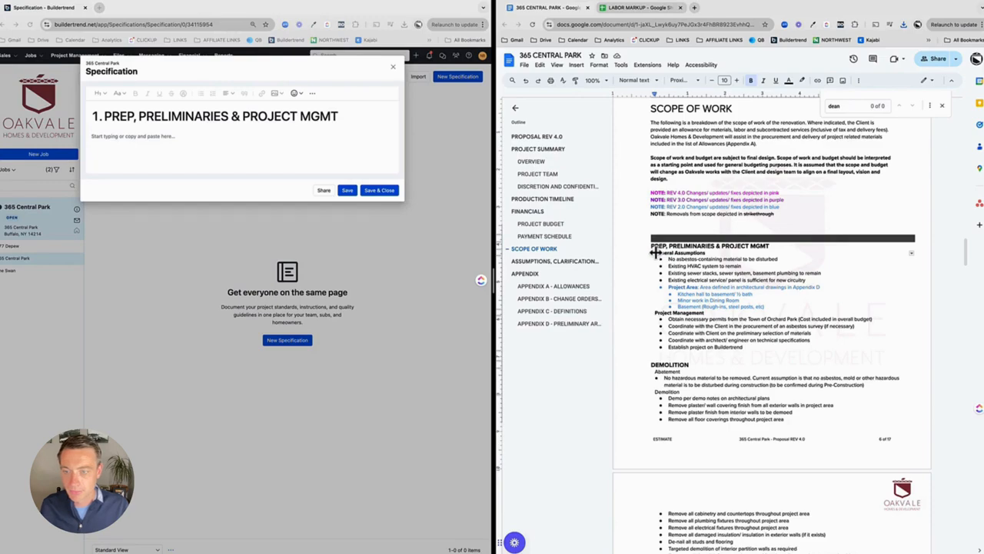
pyautogui.moveTo(656, 254); pyautogui.dragTo(733, 347)
pyautogui.hotkey('ctrl', 'c')
pyautogui.click(204, 138)
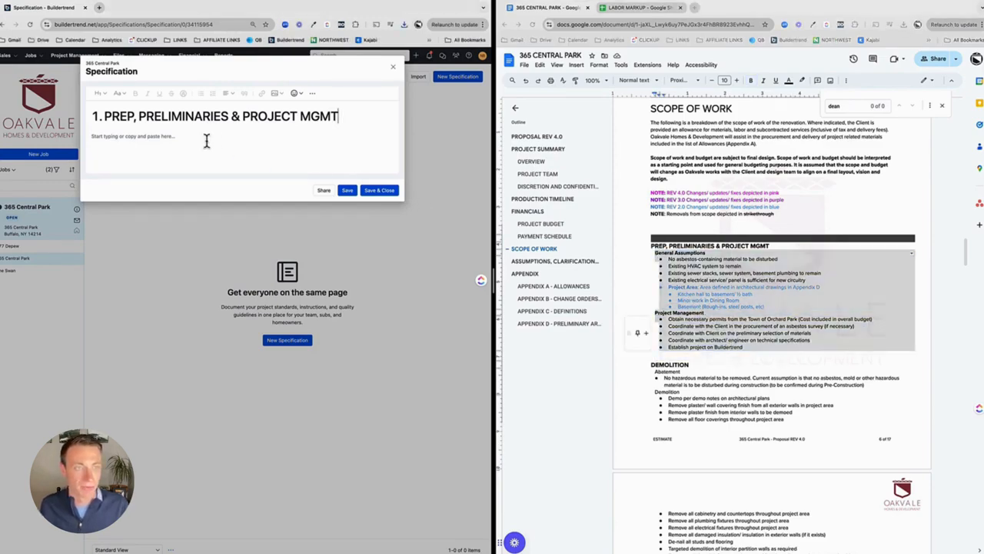
pyautogui.hotkey('ctrl', 'v')
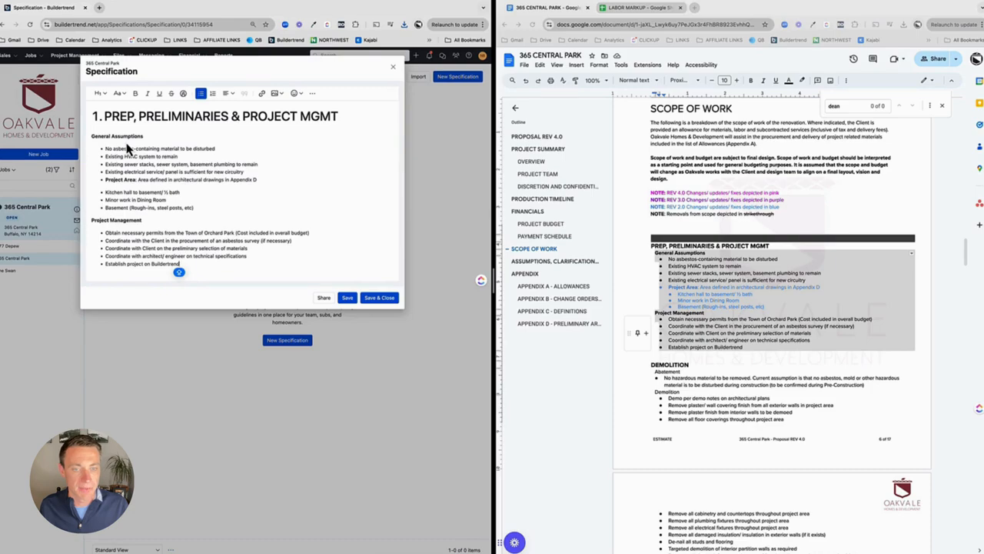
# Step: Save and close the PREP, PRELIMINARIES & PROJECT MGMT specification
pyautogui.moveTo(262, 182); pyautogui.dragTo(106, 181)
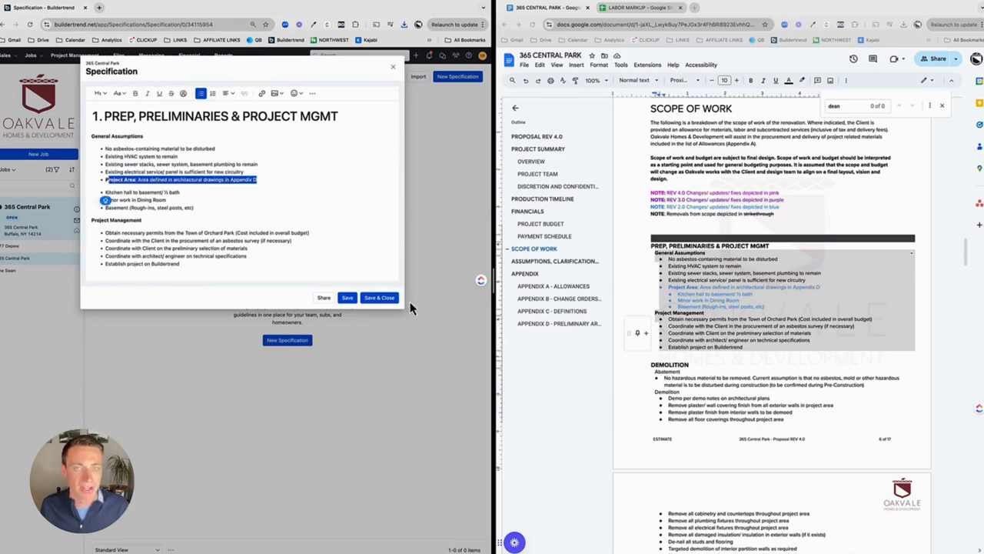
pyautogui.click(389, 299)
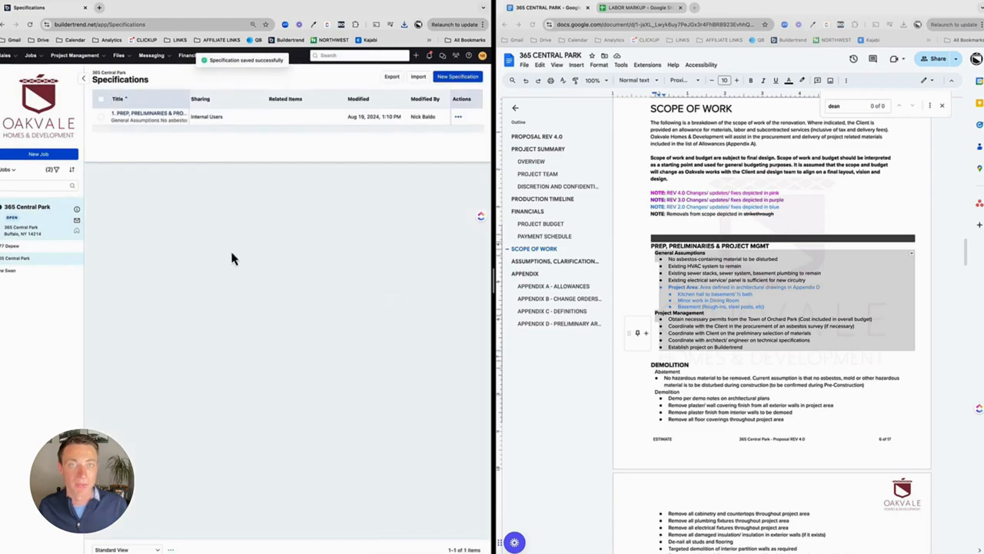
# Step: Start a new specification and paste the proposal's DEMOLITION heading as its title
pyautogui.click(449, 80)
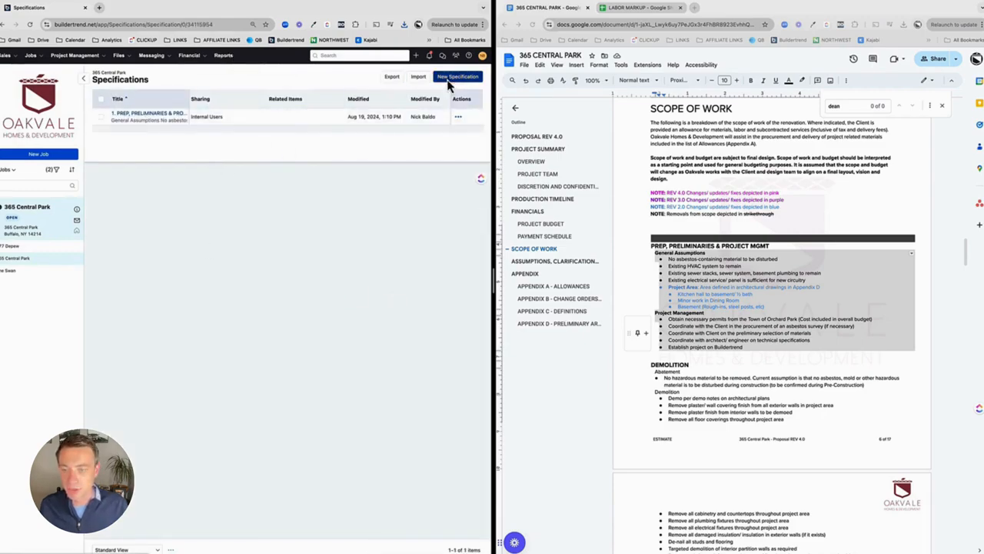
pyautogui.click(674, 369)
pyautogui.click(691, 364)
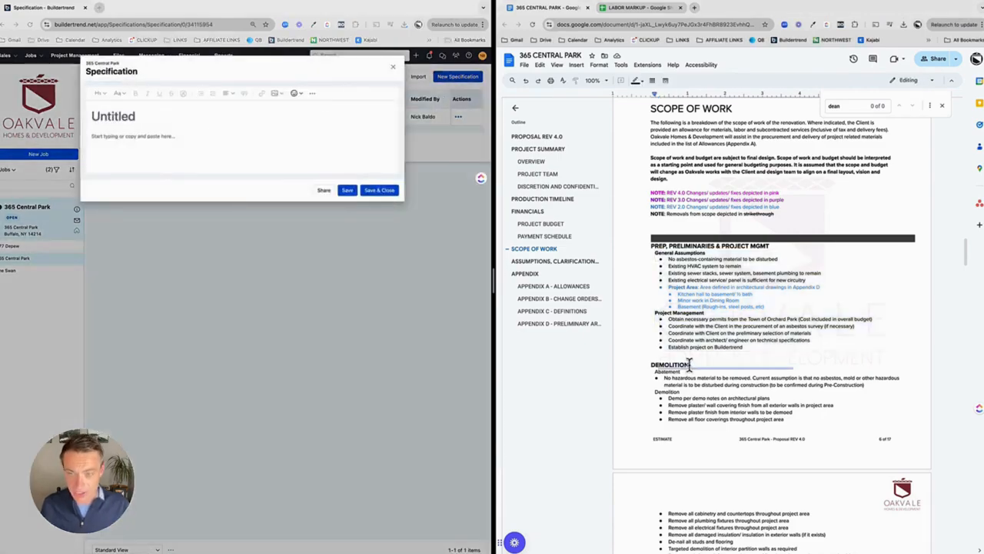
pyautogui.moveTo(690, 364); pyautogui.dragTo(646, 370)
pyautogui.press('super+c')
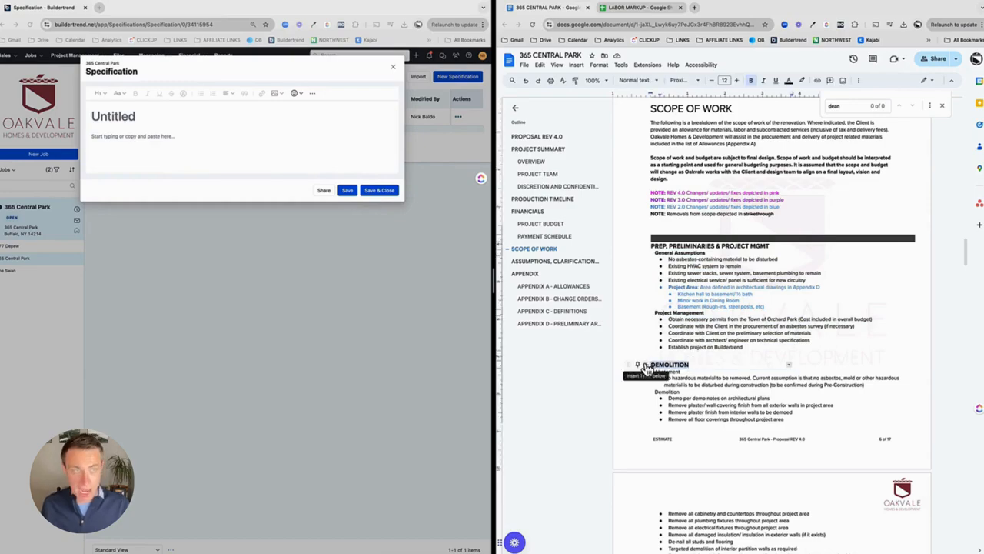
pyautogui.click(269, 115)
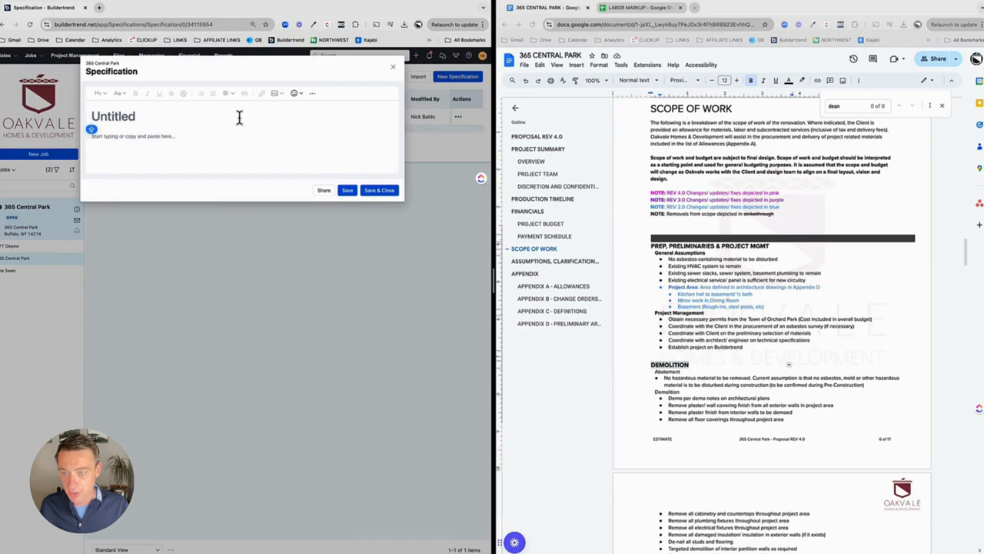
pyautogui.press('super+v')
# Step: Copy the proposal's Demolition section, Abatement and Demolition lists, into the specification body, then save and close it
pyautogui.scroll(-2, 642, 246)
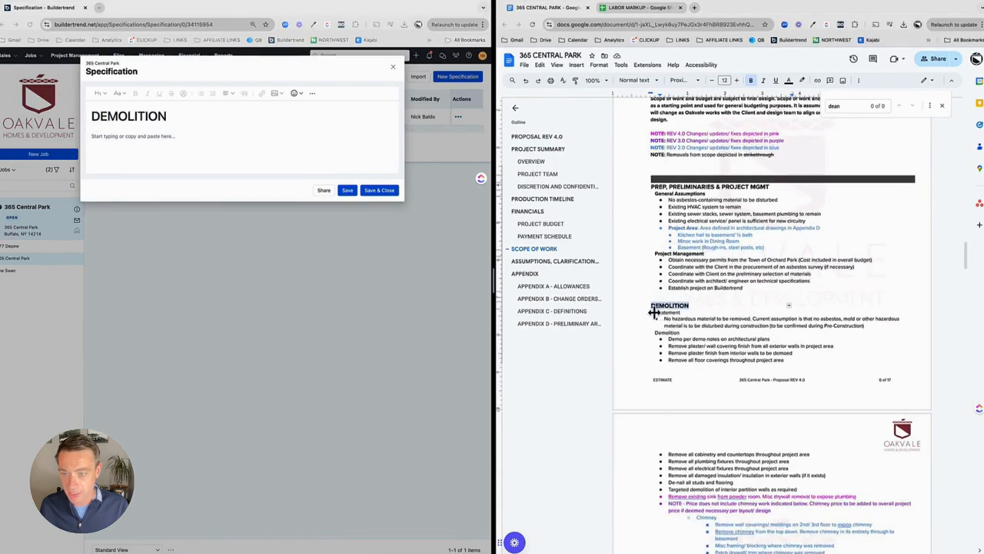
pyautogui.moveTo(656, 311); pyautogui.dragTo(703, 399)
pyautogui.press('super+c')
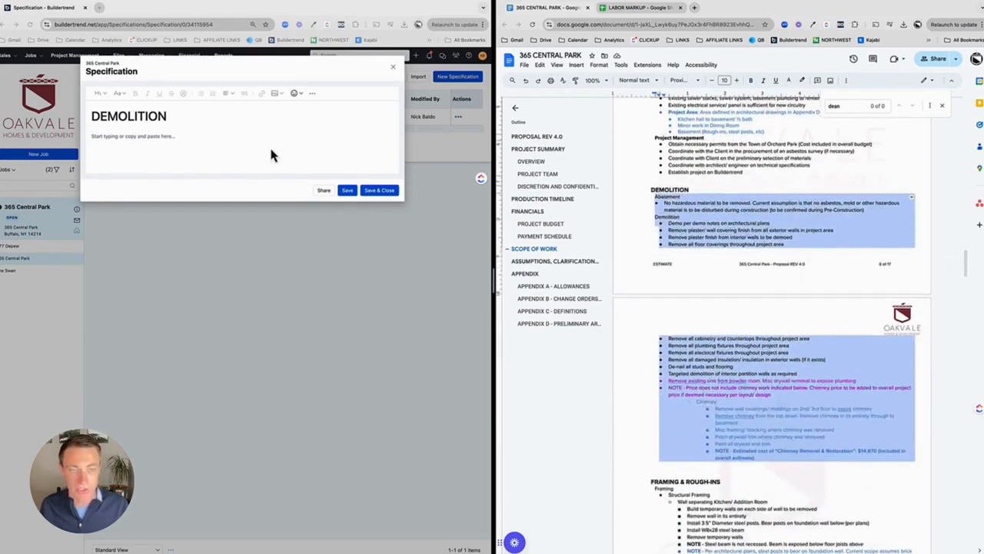
pyautogui.click(248, 143)
pyautogui.press('super+v')
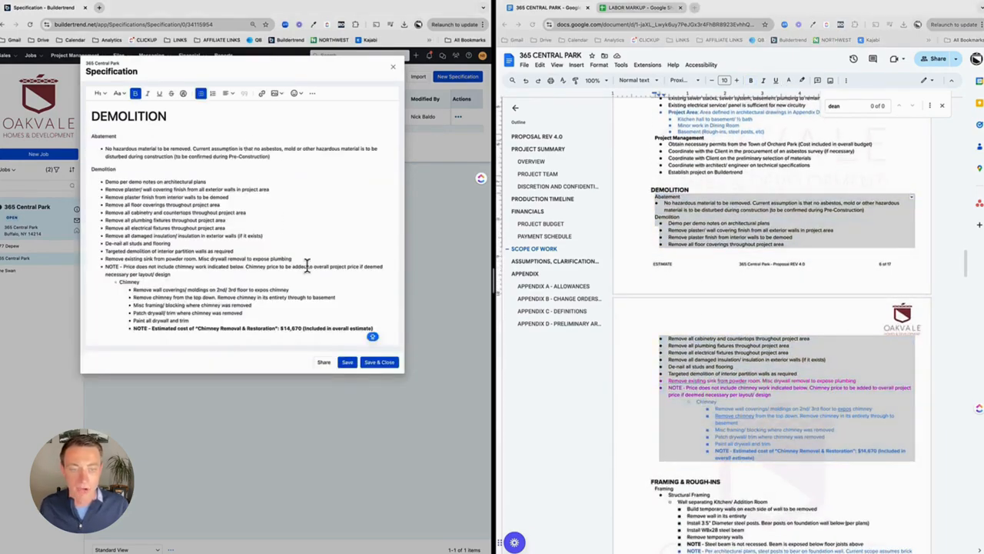
pyautogui.click(379, 362)
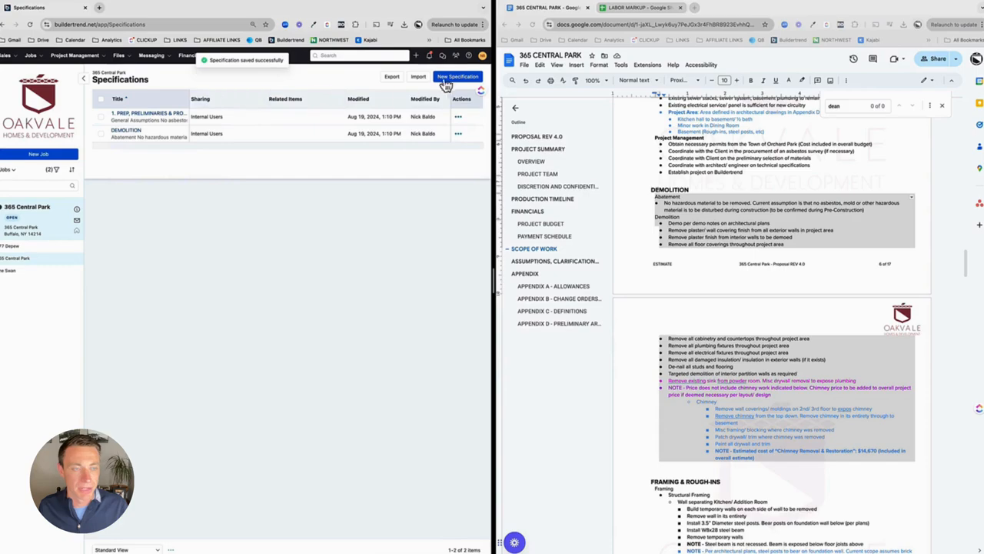
# Step: Open the DEMOLITION specification, retitle it "2. DEMOLITION", and save and close it
pyautogui.click(125, 132)
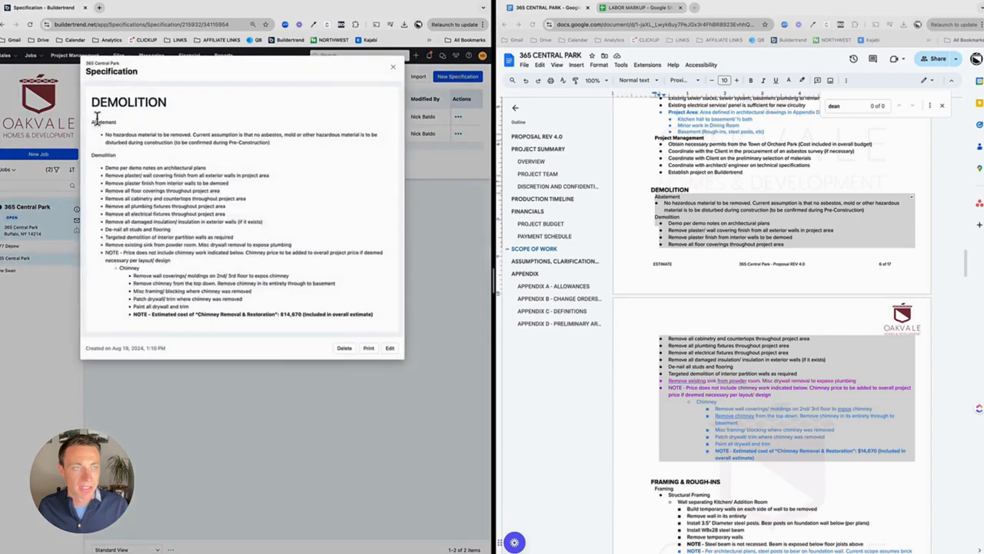
pyautogui.click(390, 348)
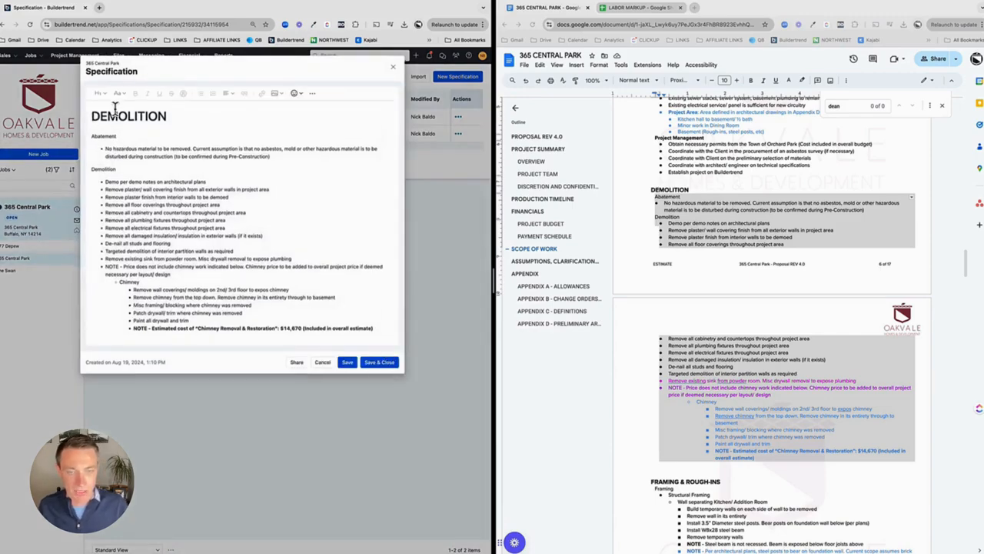
pyautogui.click(93, 117)
pyautogui.write('2.')
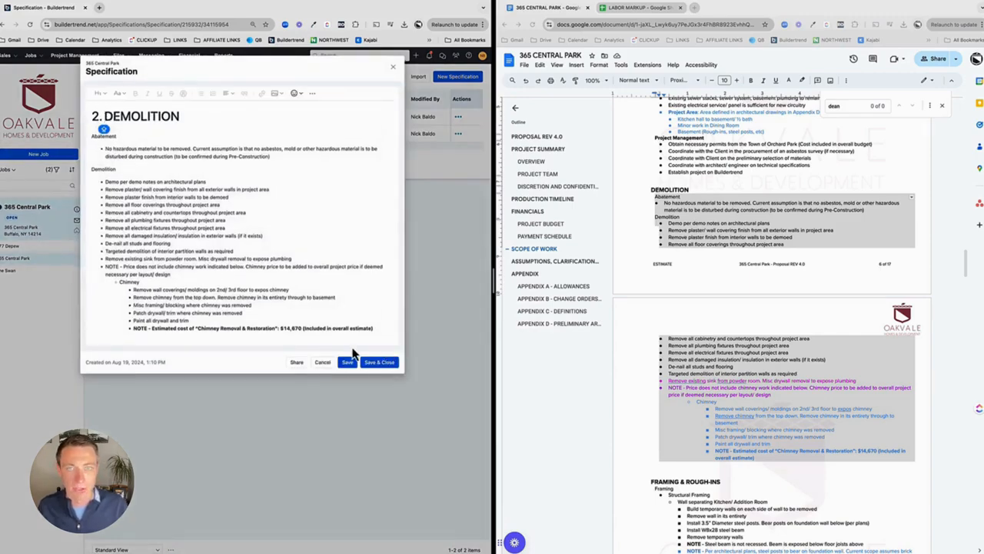
pyautogui.click(379, 361)
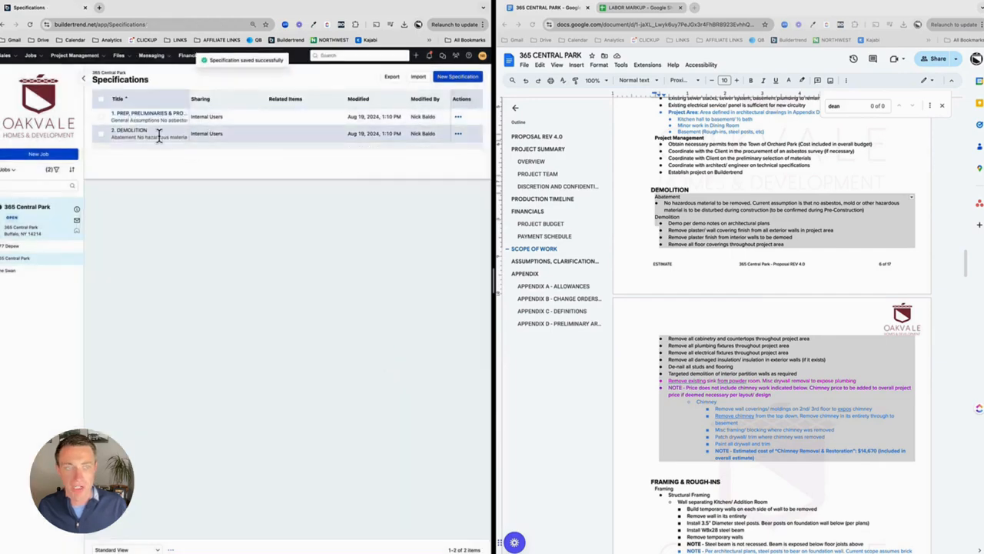
# Step: Create a new specification titled "3. FRAMING & ROUGH-INS"
pyautogui.click(457, 77)
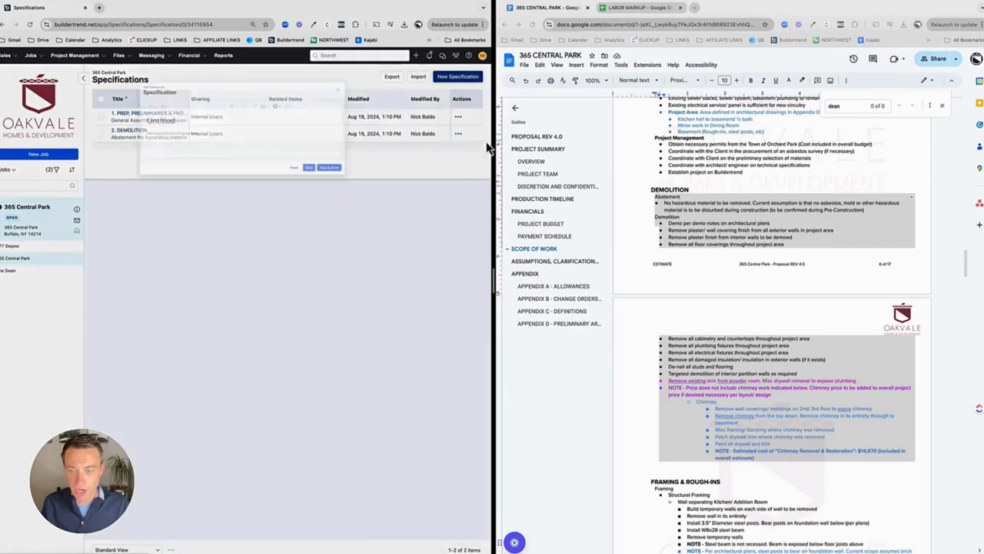
pyautogui.write('3. FRAM')
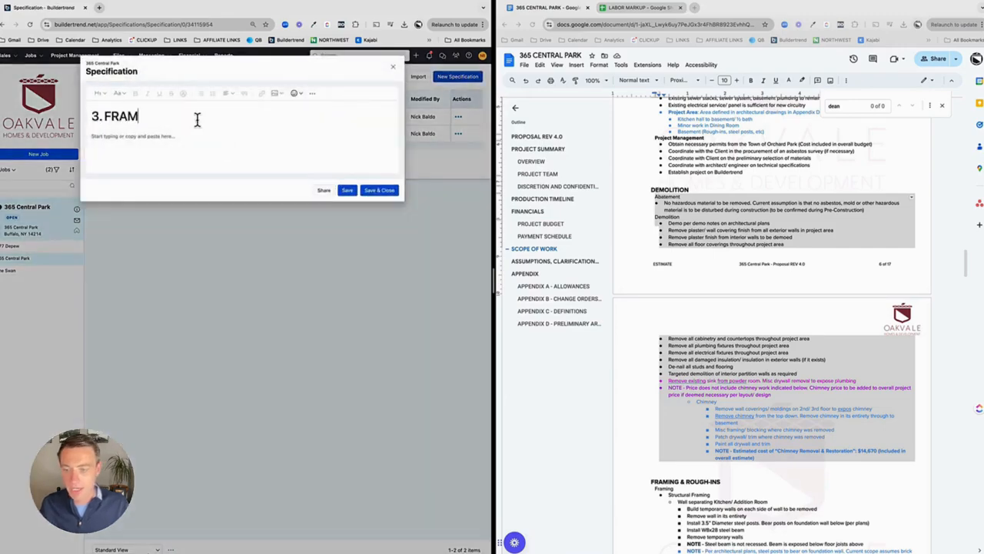
pyautogui.write('ING & ROUGH-INS')
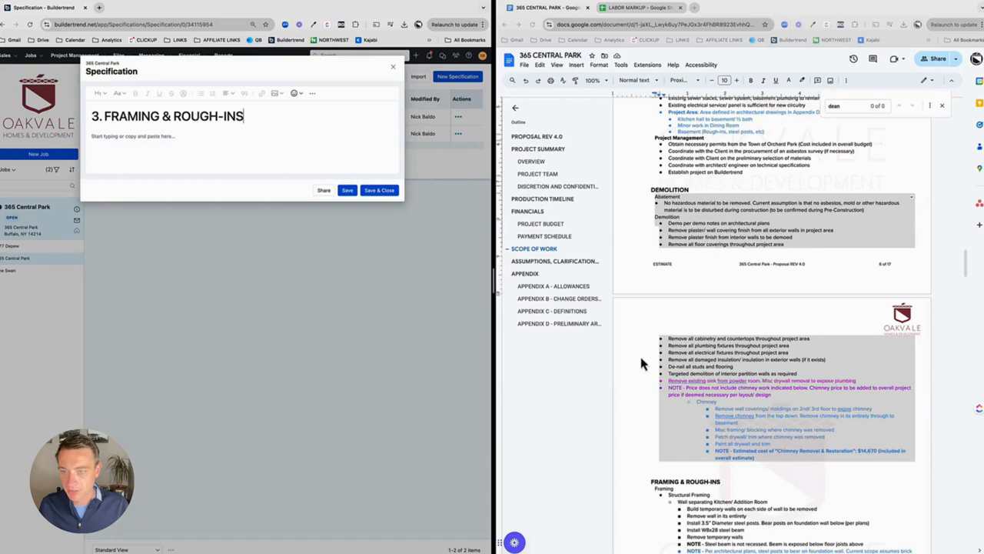
# Step: Copy the proposal's entire Framing & Rough-Ins section into the specification body, then save and close it
pyautogui.scroll(-5, 658, 285)
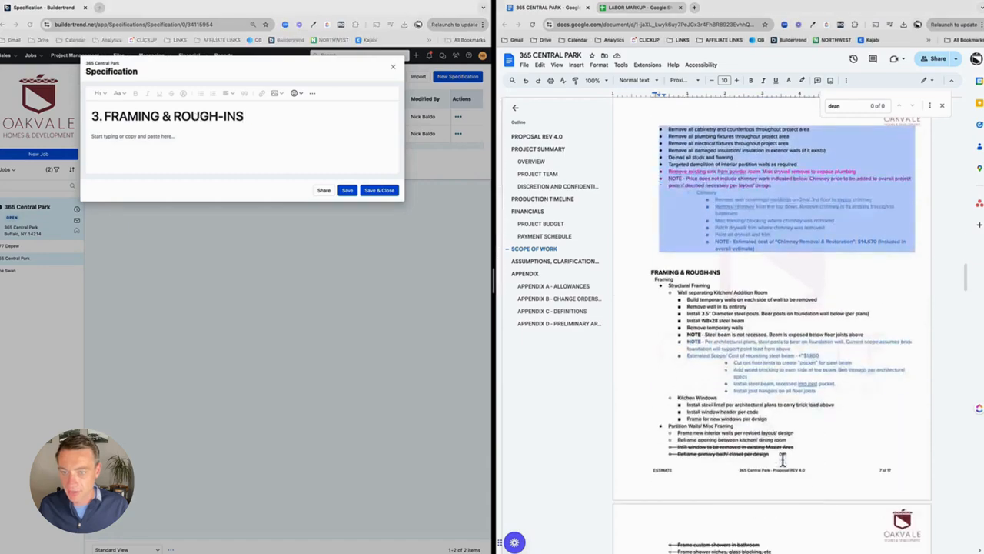
pyautogui.click(653, 269)
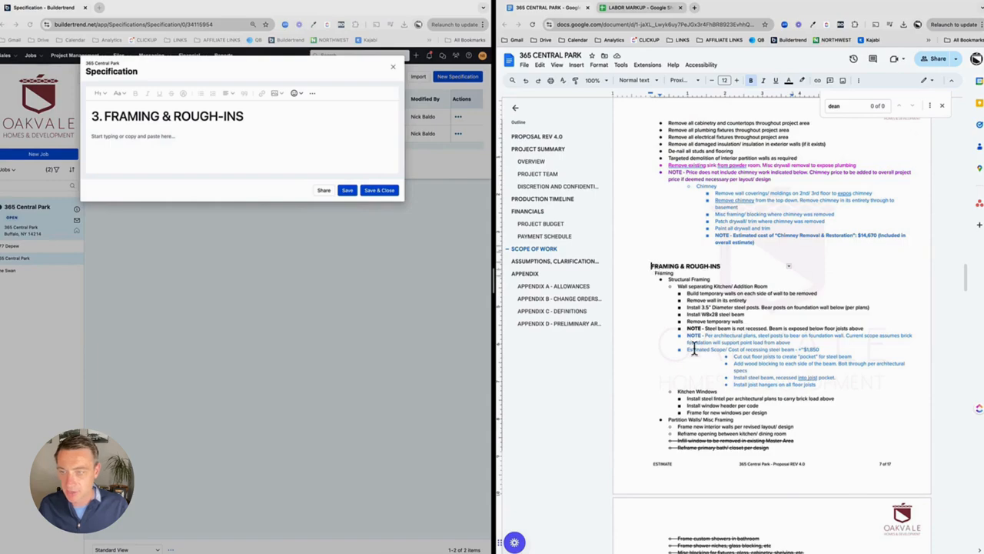
pyautogui.scroll(-10, 683, 309)
pyautogui.scroll(-3, 703, 405)
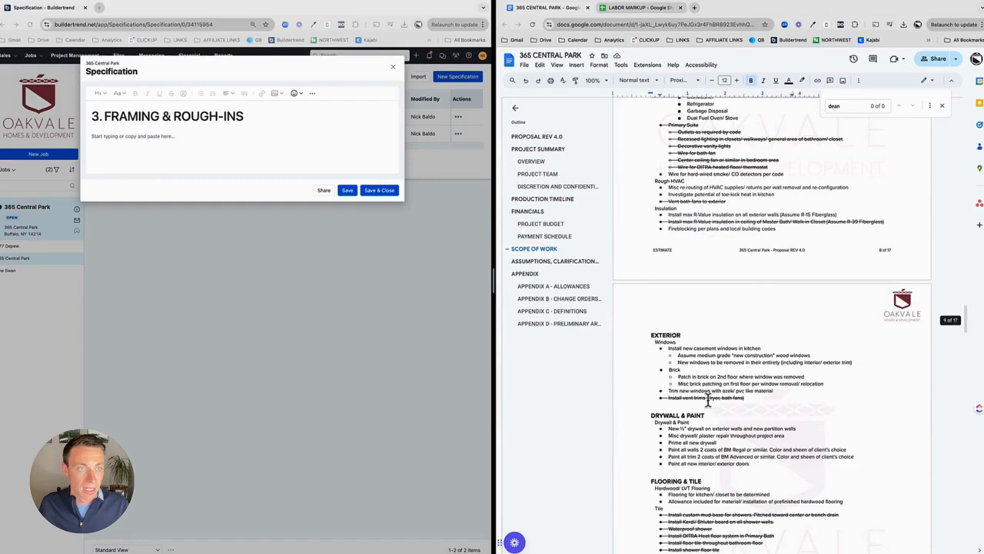
pyautogui.keyDown('shift'); pyautogui.click(781, 228); pyautogui.keyUp('shift')
pyautogui.hotkey('ctrl', 'c')
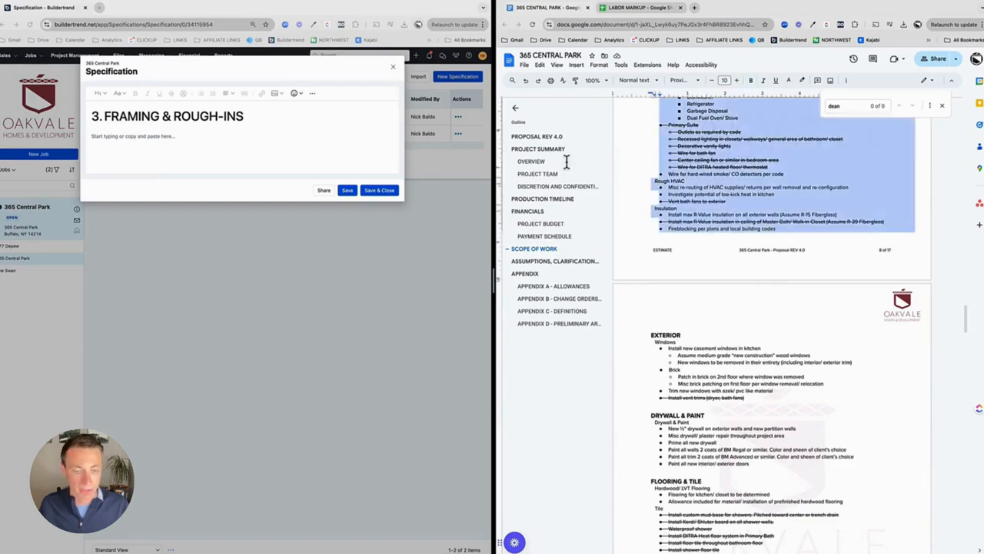
pyautogui.click(168, 144)
pyautogui.hotkey('ctrl', 'v')
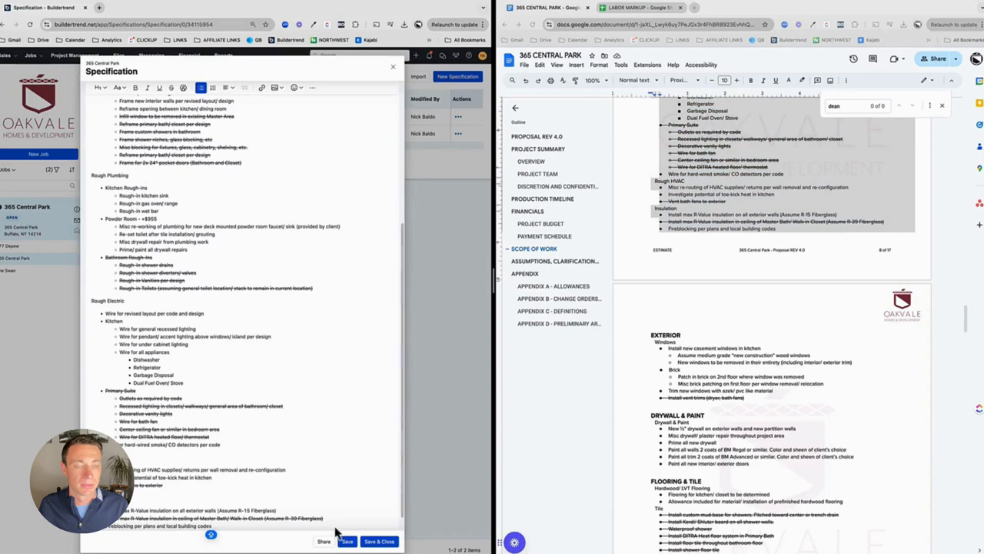
pyautogui.click(375, 542)
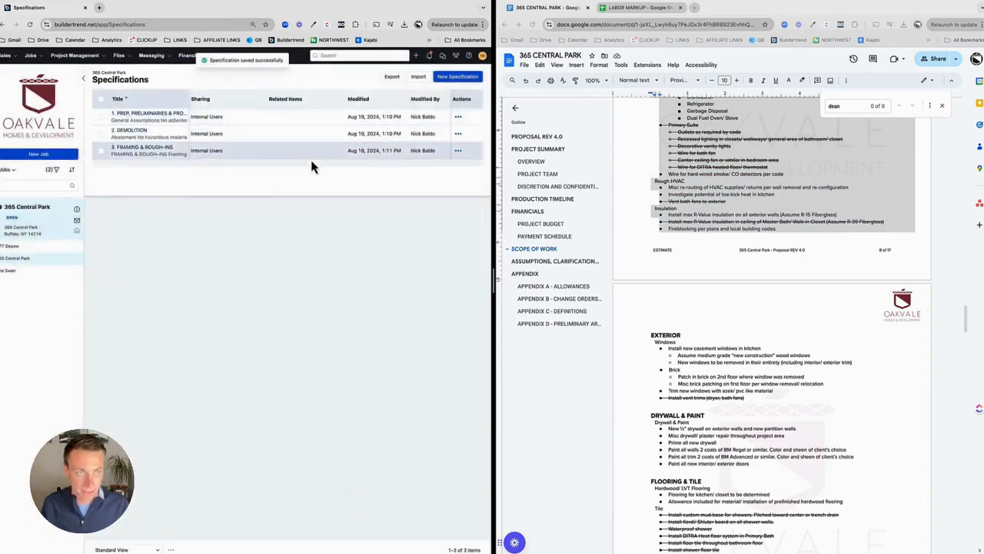
# Step: Create a new specification titled "4. EXTERIOR"
pyautogui.click(458, 76)
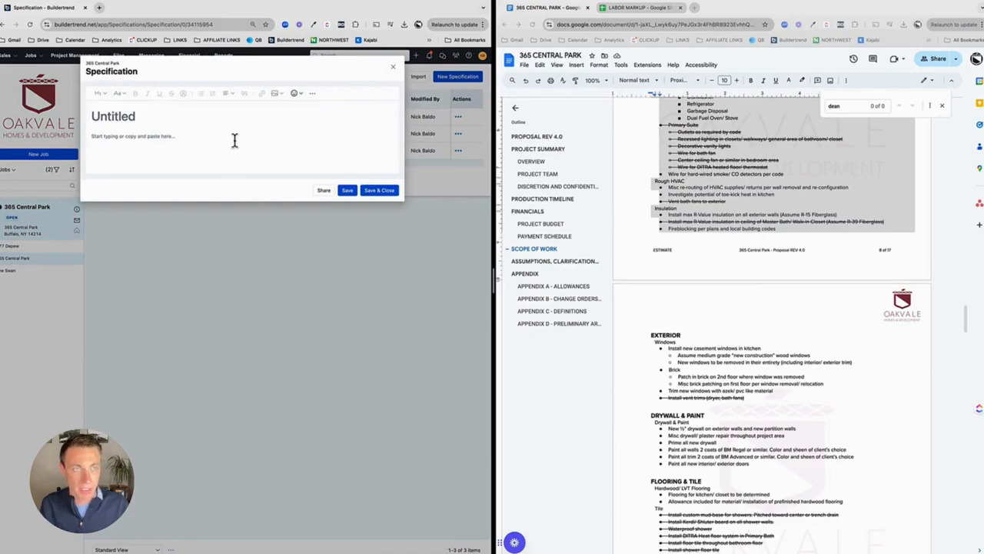
pyautogui.write('4. EXTERIOR')
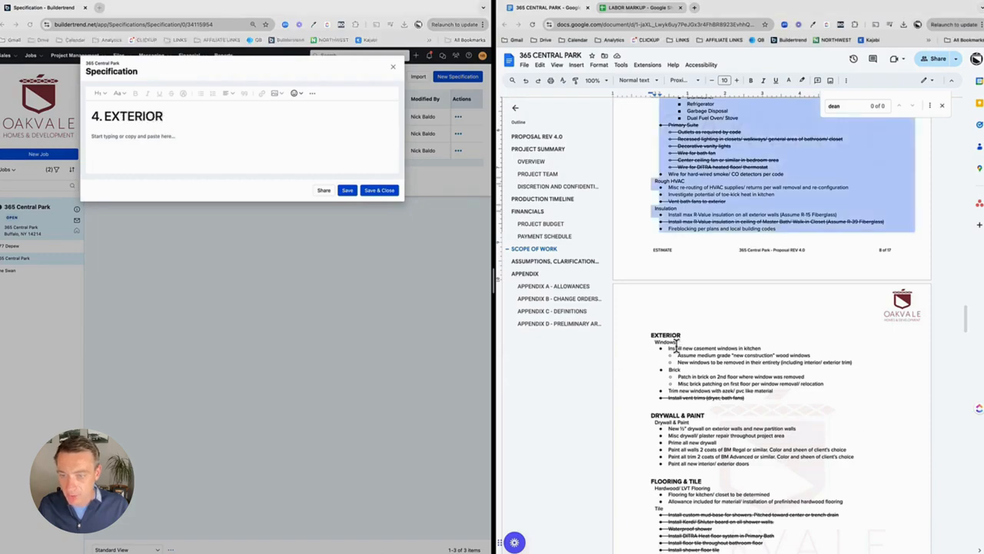
# Step: Copy the proposal's Exterior section with Windows and Brick items into the specification body, then save and close it
pyautogui.click(659, 338)
pyautogui.click(653, 333)
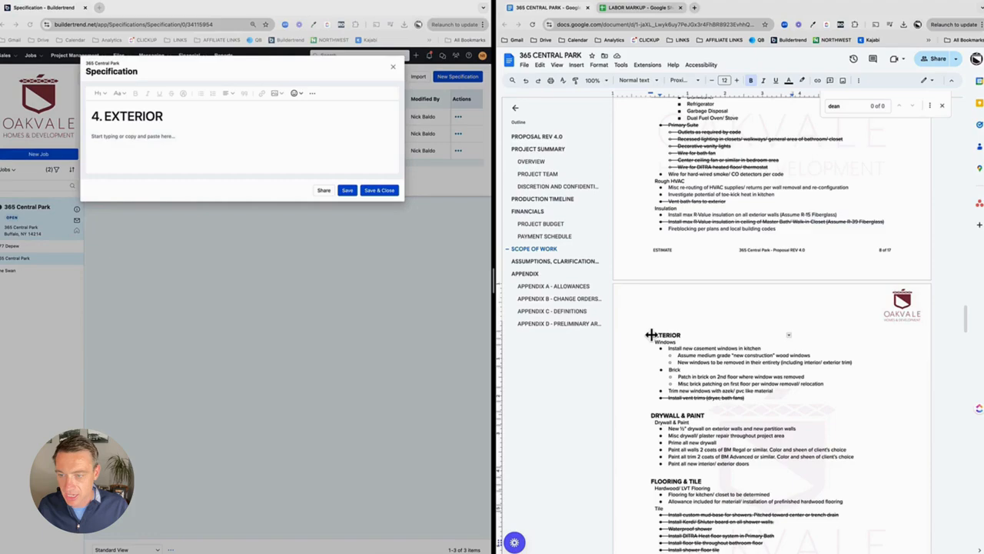
pyautogui.keyDown('shift'); pyautogui.click(760, 397); pyautogui.keyUp('shift')
pyautogui.click(138, 140)
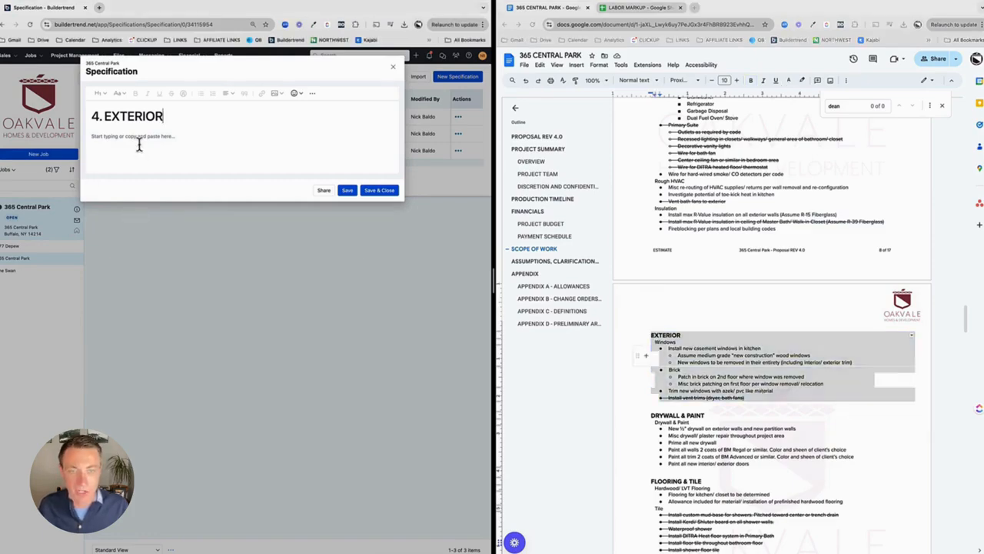
pyautogui.press('super+v')
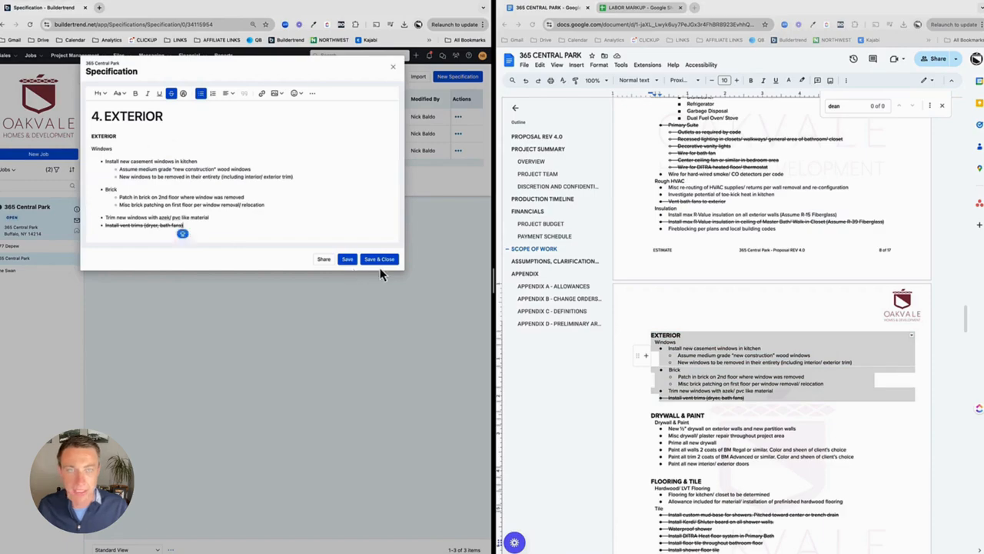
pyautogui.click(382, 260)
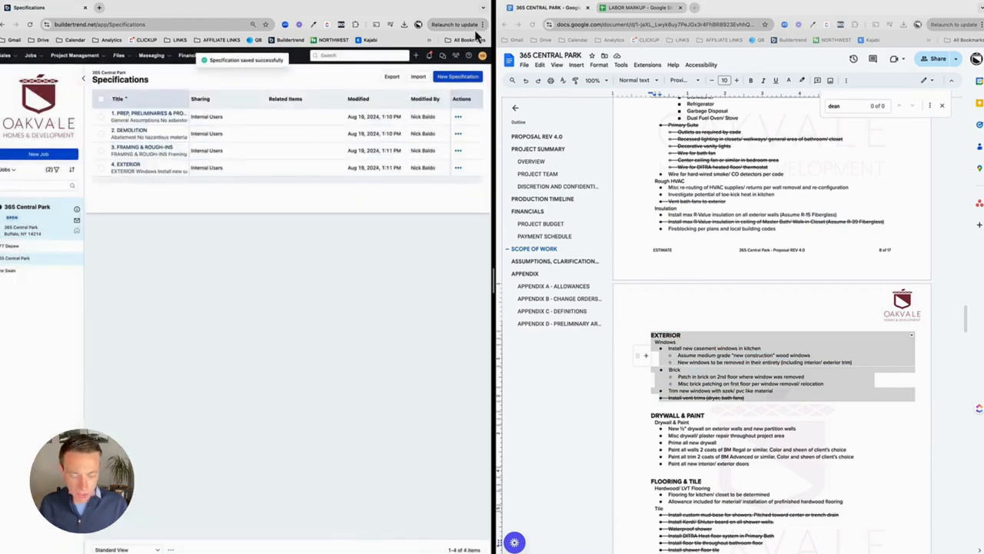
# Step: Create a new specification titled "5. DRYWALL & PAINT"
pyautogui.click(461, 77)
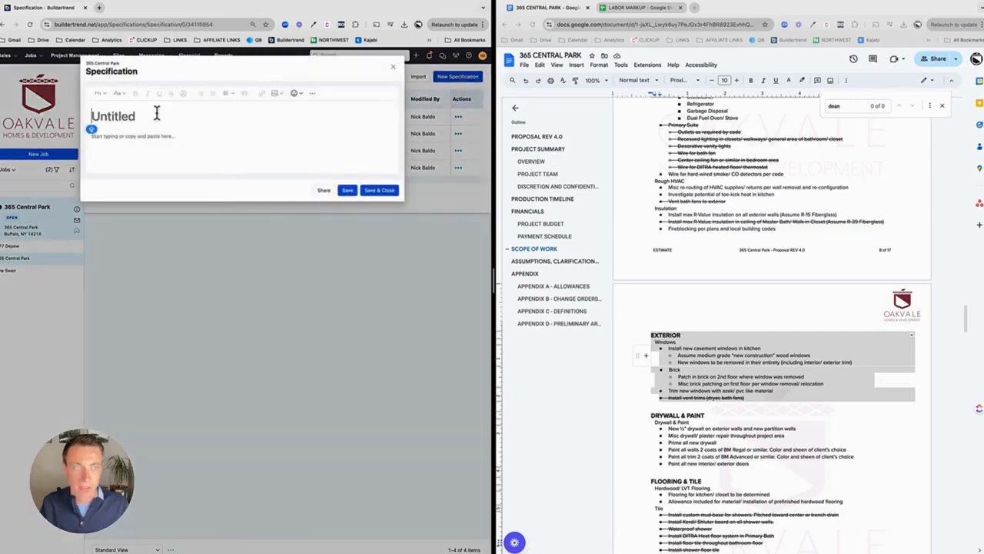
pyautogui.write('5. DRYWALL & PAINT')
# Step: Copy the proposal's Drywall & Paint section into the specification body, then save and close it
pyautogui.click(684, 425)
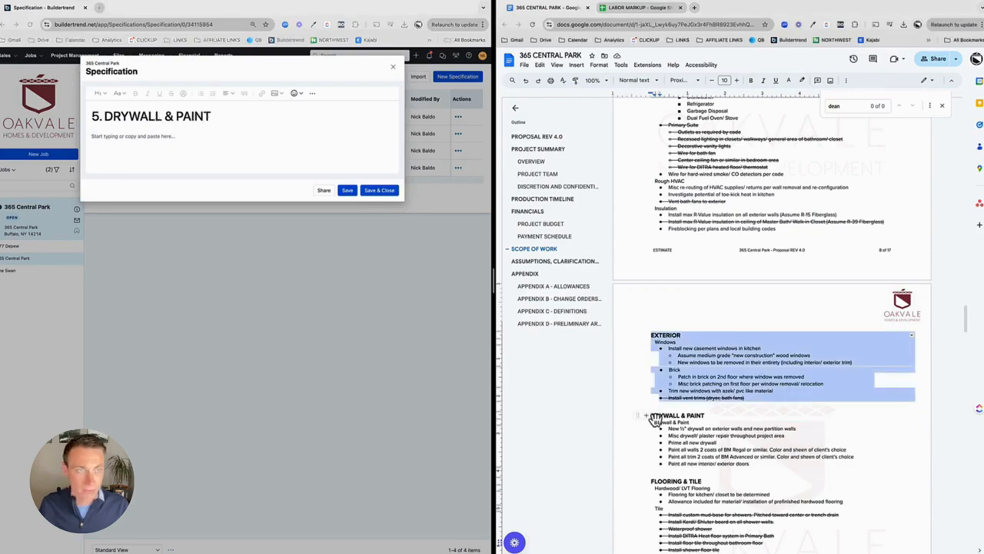
pyautogui.moveTo(651, 415); pyautogui.dragTo(757, 456)
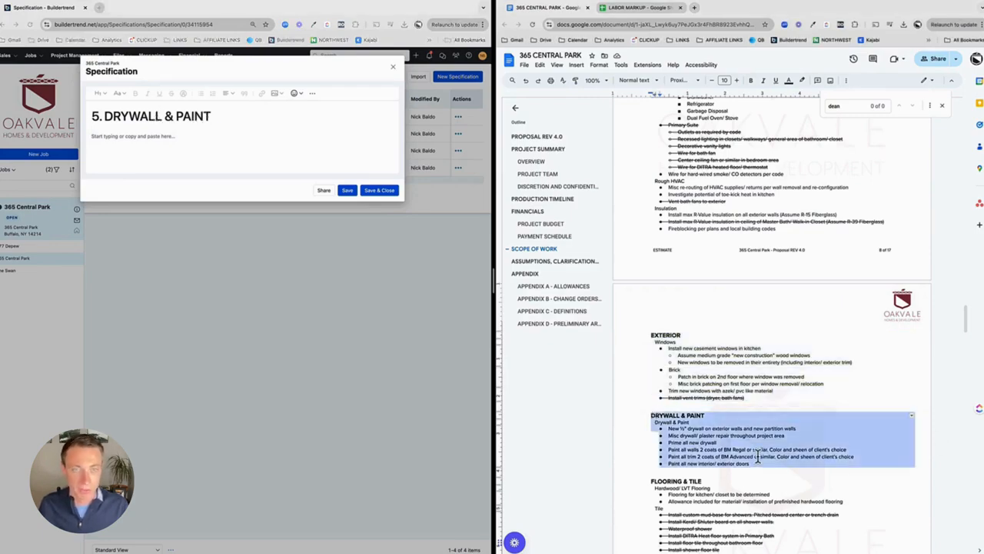
pyautogui.click(256, 160)
pyautogui.press('super+v')
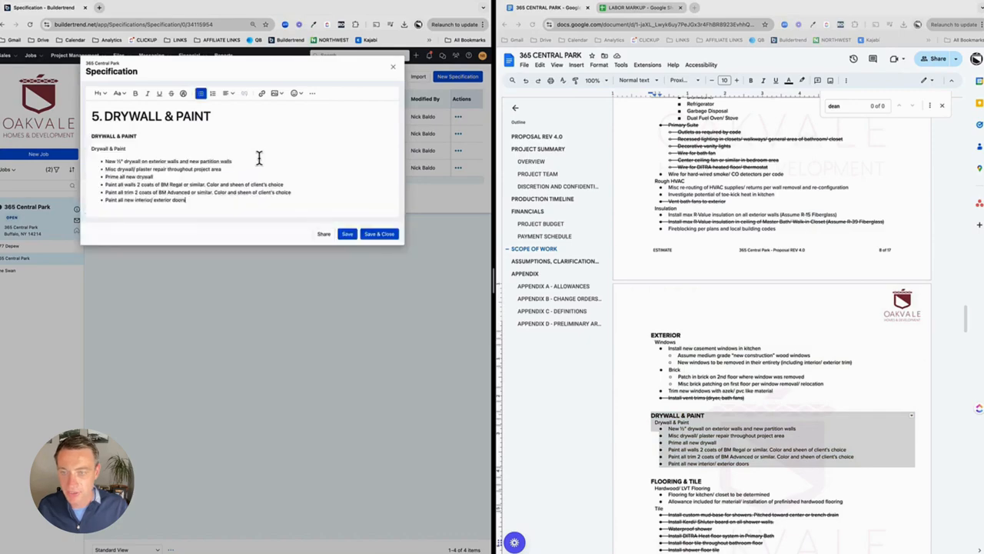
pyautogui.click(382, 235)
# Step: Create a new specification titled "6. FLOORING & TILE"
pyautogui.scroll(-4, 630, 431)
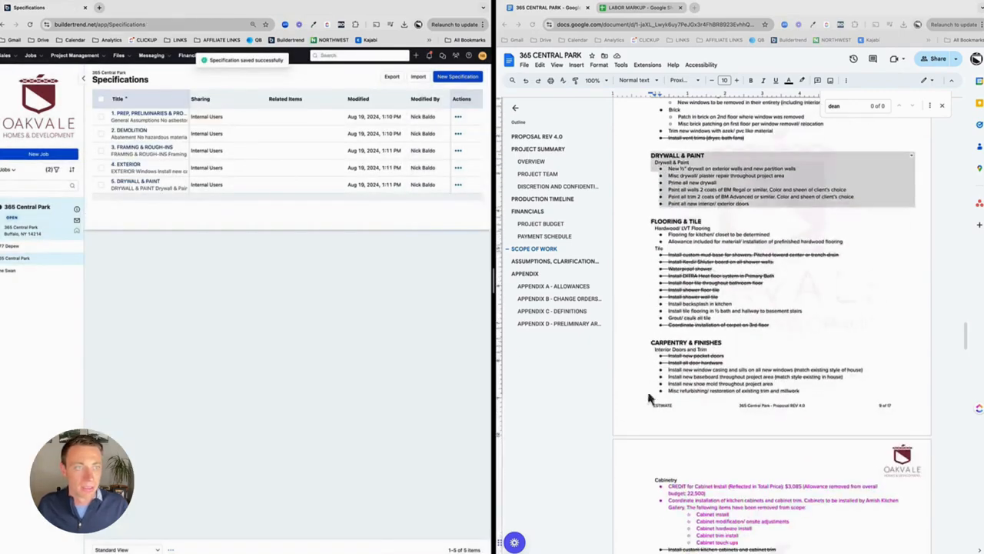
pyautogui.click(456, 78)
pyautogui.click(132, 116)
pyautogui.write('6. FLO')
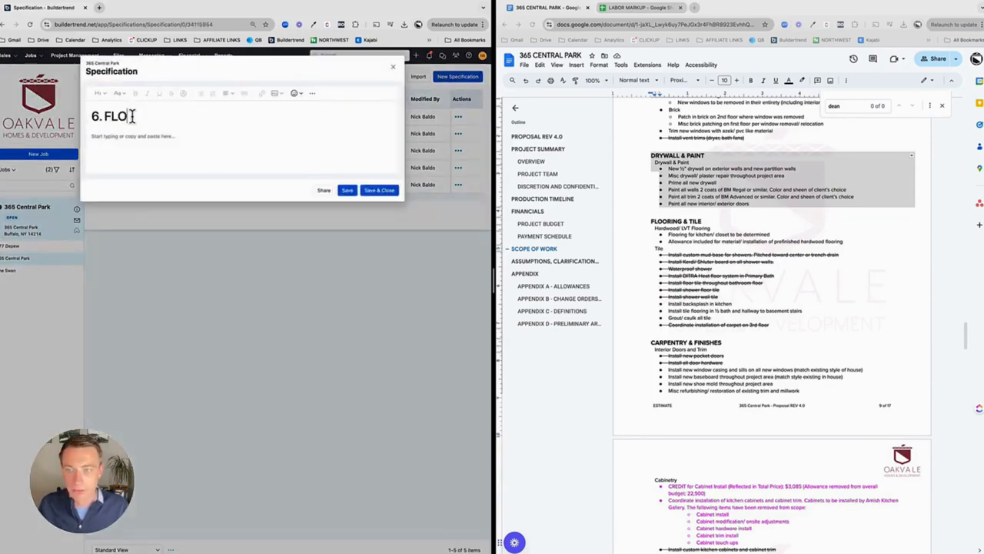
pyautogui.write('ORING & TILE')
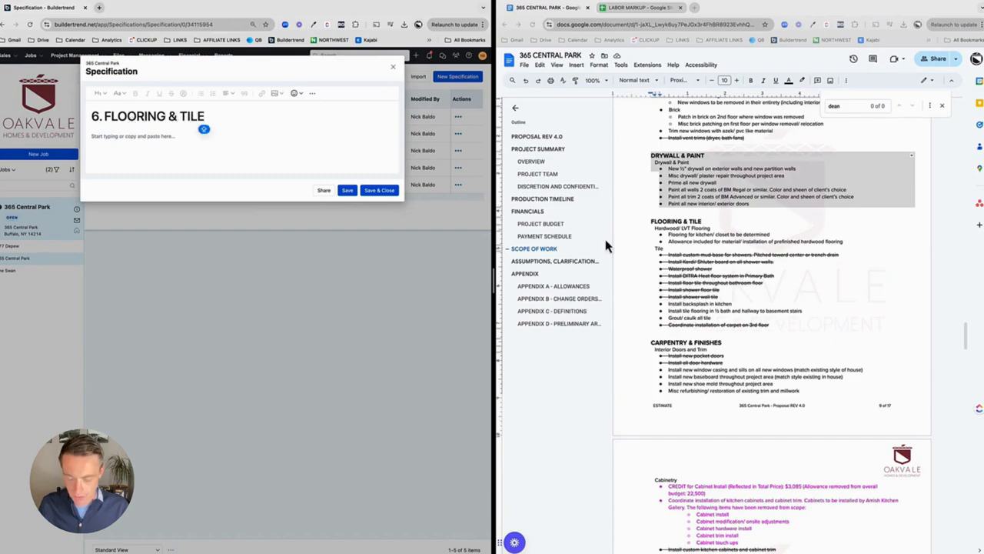
# Step: Copy the proposal's Flooring & Tile section into the specification body, then save and close it
pyautogui.click(752, 312)
pyautogui.moveTo(771, 325)
pyautogui.mouseDown()
pyautogui.moveTo(652, 233)
pyautogui.moveTo(658, 224)
pyautogui.mouseUp()
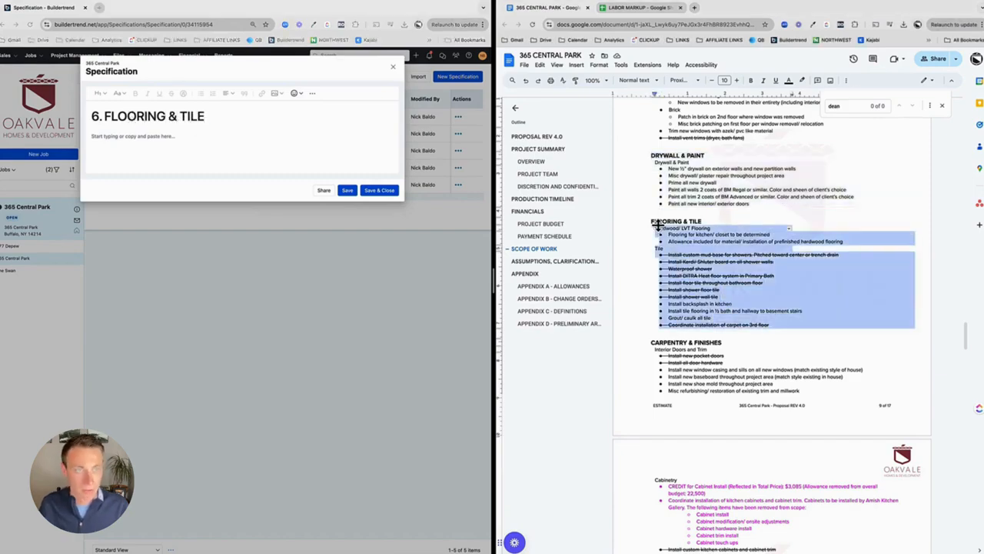
pyautogui.click(193, 140)
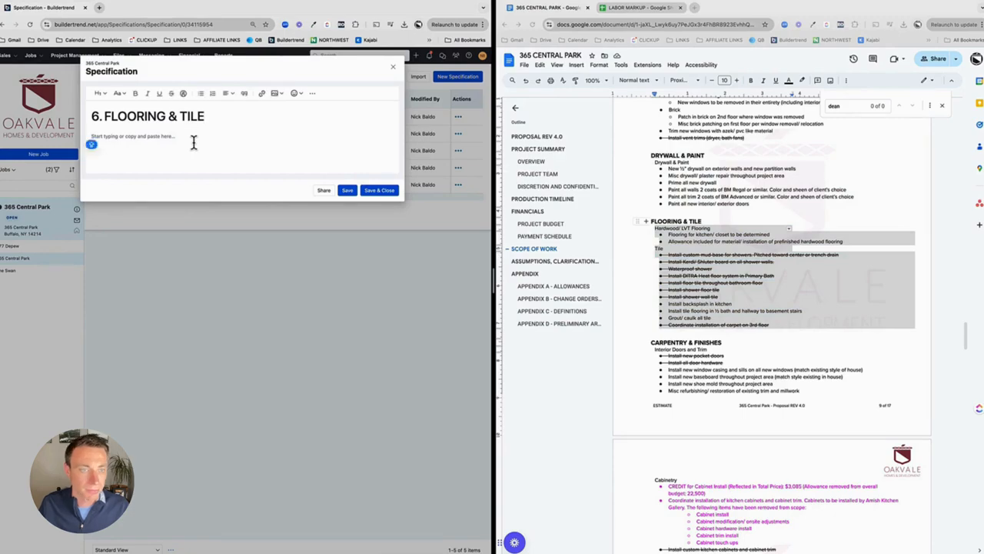
pyautogui.press('super+v')
pyautogui.click(396, 295)
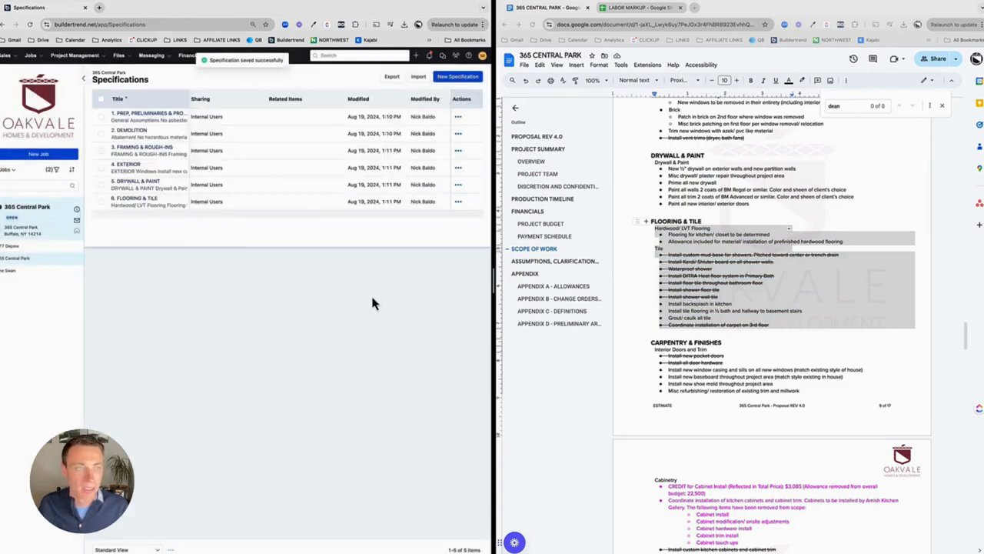
# Step: Create a new specification titled "7. CARPENTRY & FINISH"
pyautogui.click(458, 80)
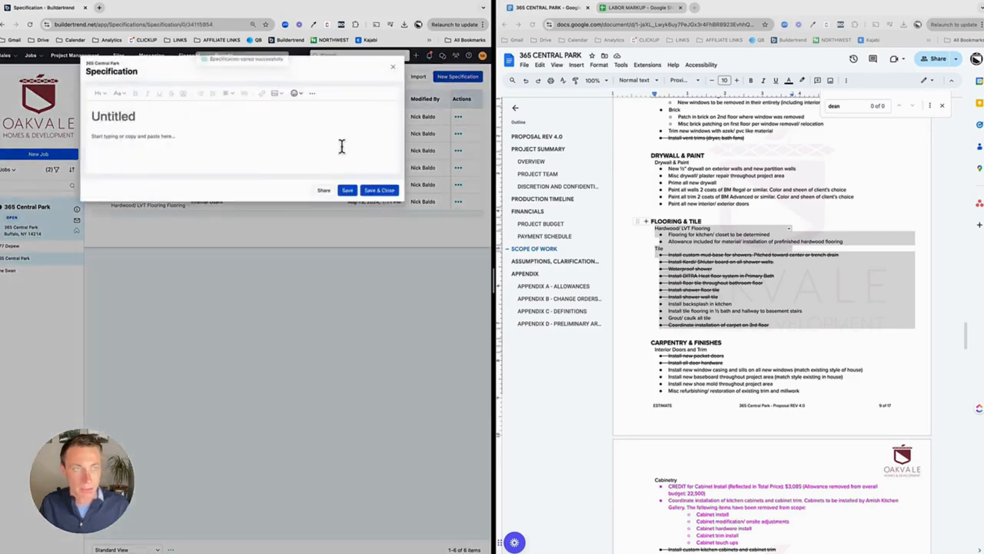
pyautogui.write('7. CARPENTRY & FINISH')
# Step: Copy the proposal's Carpentry & Finishes section, including Cabinetry and Finishes, into the specification body, then save and close it
pyautogui.click(824, 331)
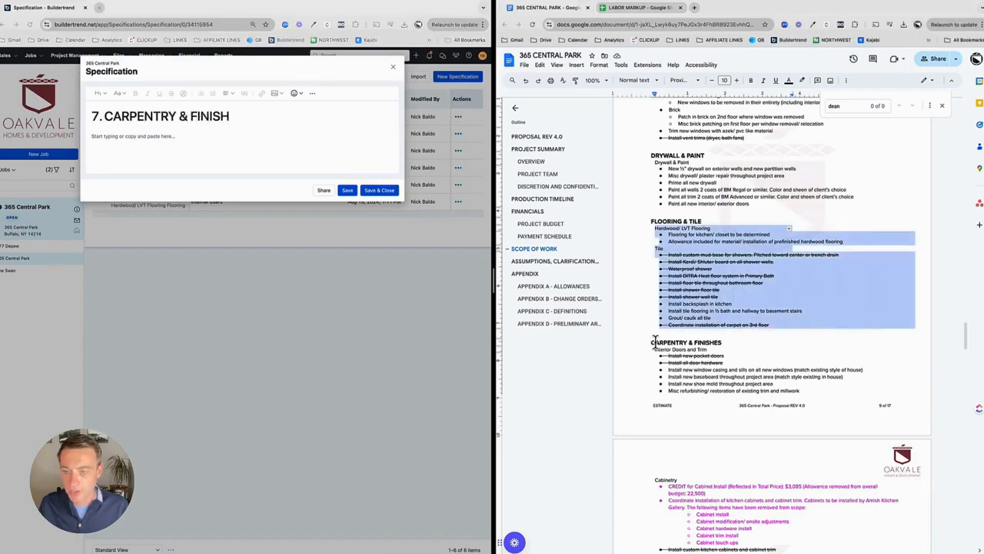
pyautogui.click(655, 340)
pyautogui.scroll(-5, 665, 362)
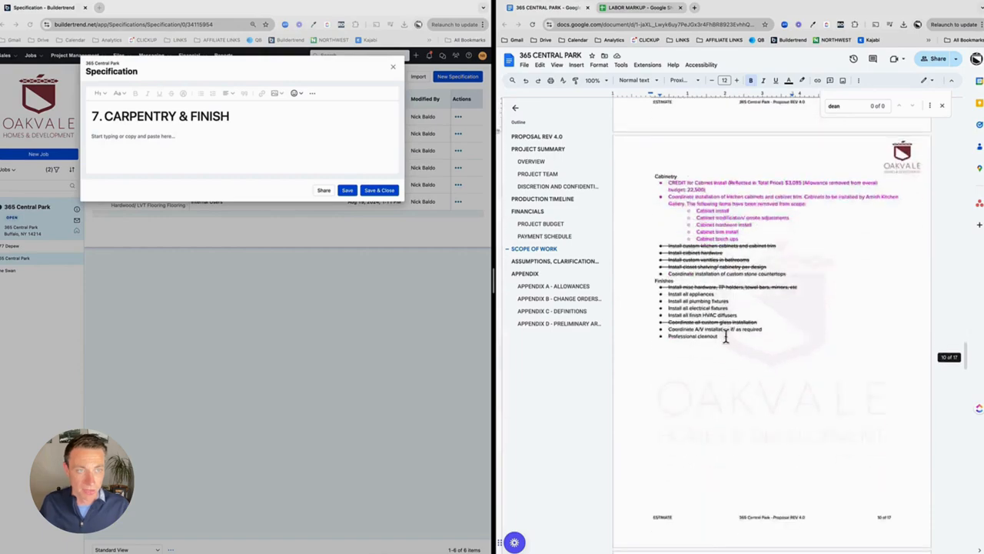
pyautogui.keyDown('shift'); pyautogui.click(726, 337); pyautogui.keyUp('shift')
pyautogui.press('super+c')
pyautogui.click(200, 151)
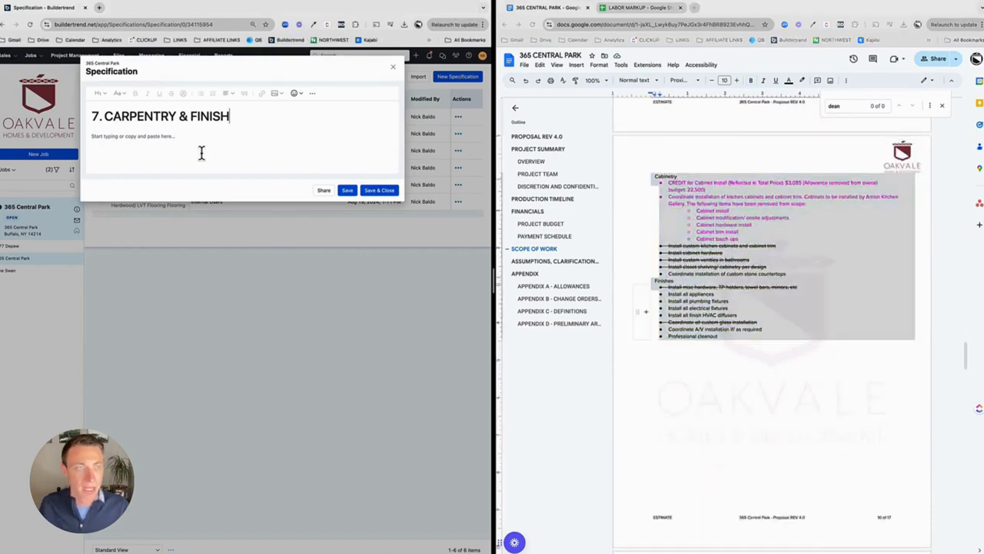
pyautogui.press('super+v')
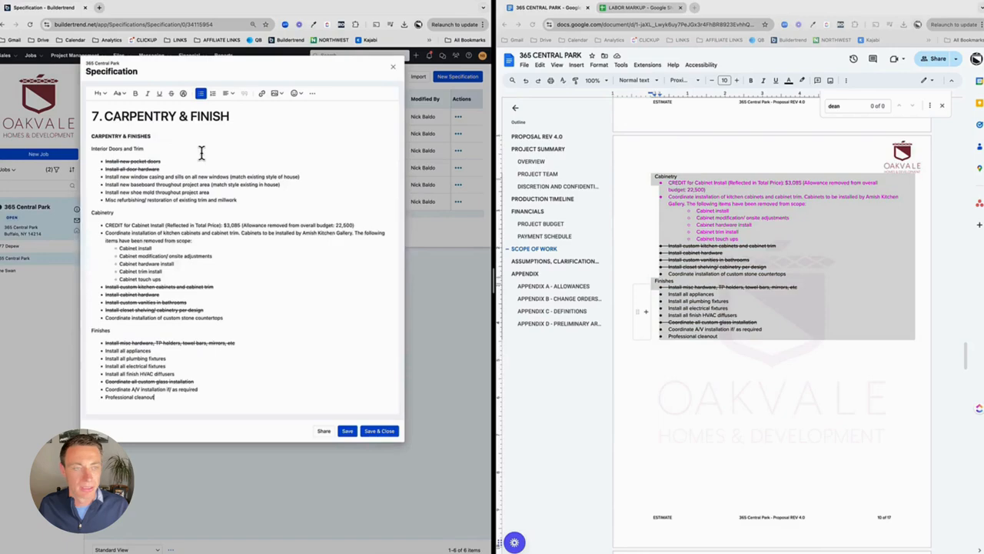
pyautogui.click(371, 431)
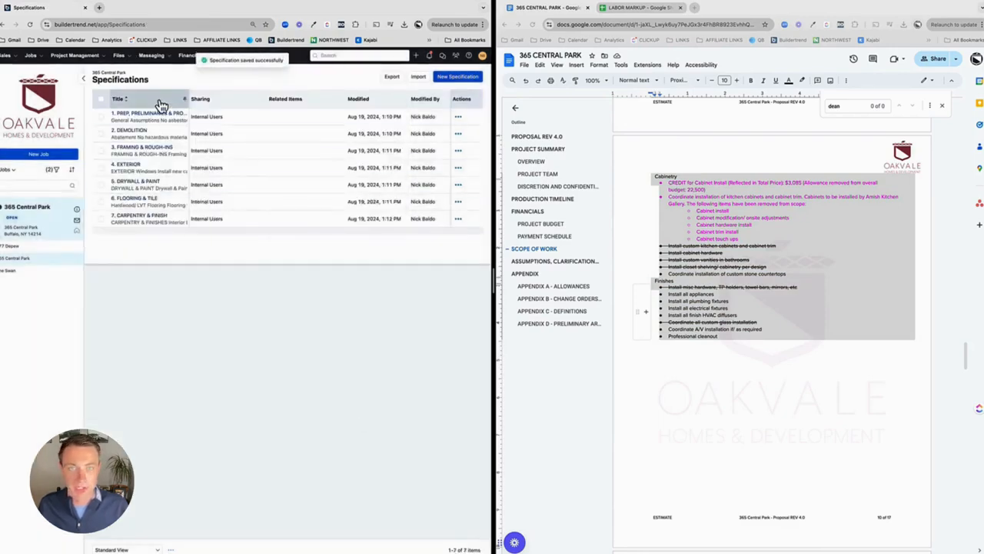
# Step: Create a new specification titled "APPENDIX A - ASSUMPTIONS, CLARIFICATIONS"
pyautogui.scroll(-5, 736, 387)
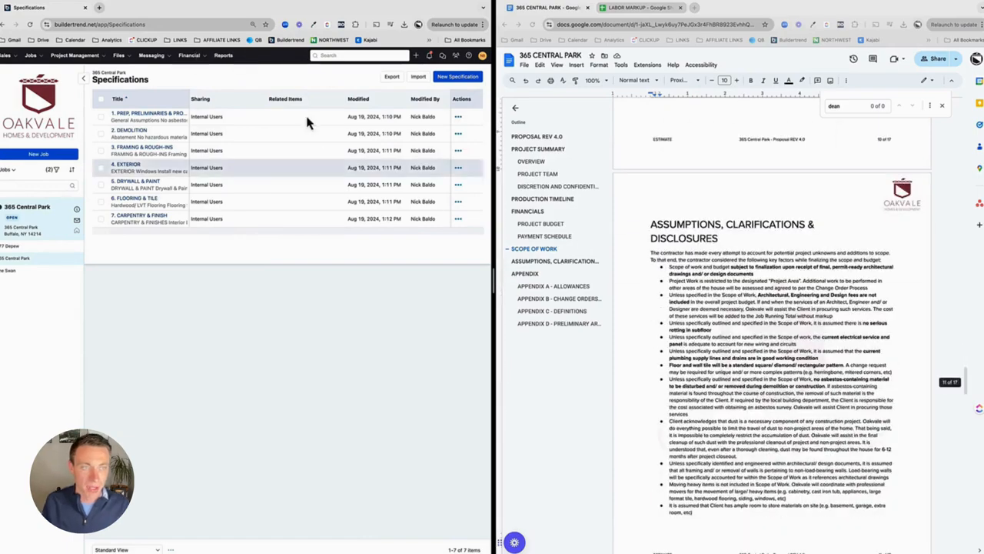
pyautogui.click(457, 76)
pyautogui.write('APPE')
pyautogui.press('BackSpace')
pyautogui.press('BackSpace')
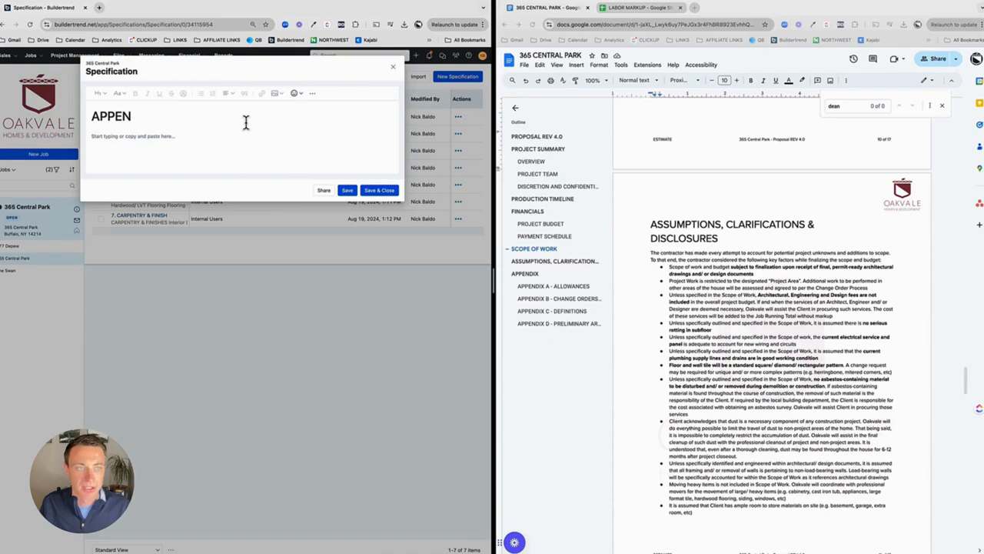
pyautogui.write('DIX A - AS')
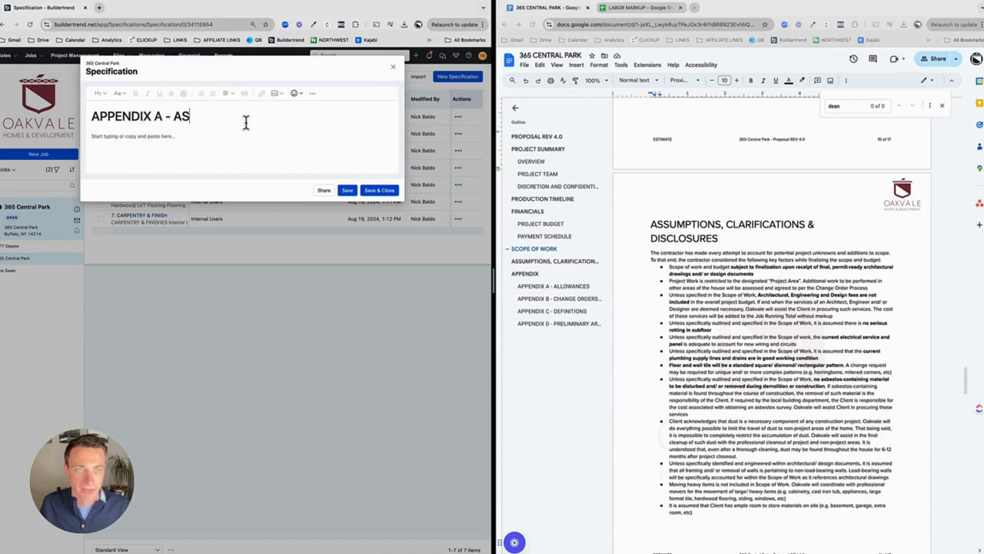
pyautogui.write('SUMPTIONS, CLARIFICATIONS')
# Step: Copy the proposal's Assumptions, Clarifications & Disclosures text into the specification body, then save and close it
pyautogui.click(674, 276)
pyautogui.scroll(-5, 723, 385)
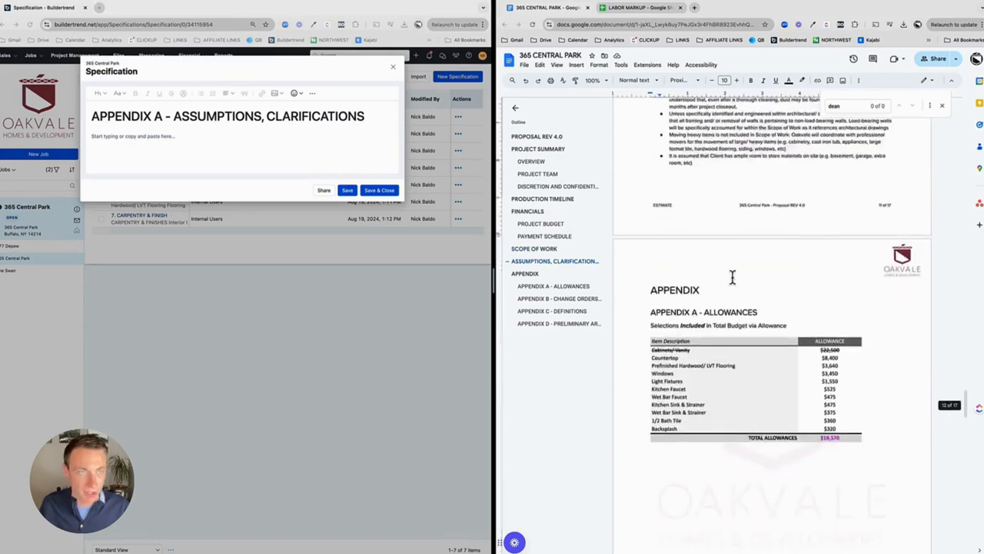
pyautogui.keyDown('shift'); pyautogui.click(701, 269); pyautogui.keyUp('shift')
pyautogui.click(196, 142)
pyautogui.press('super+v')
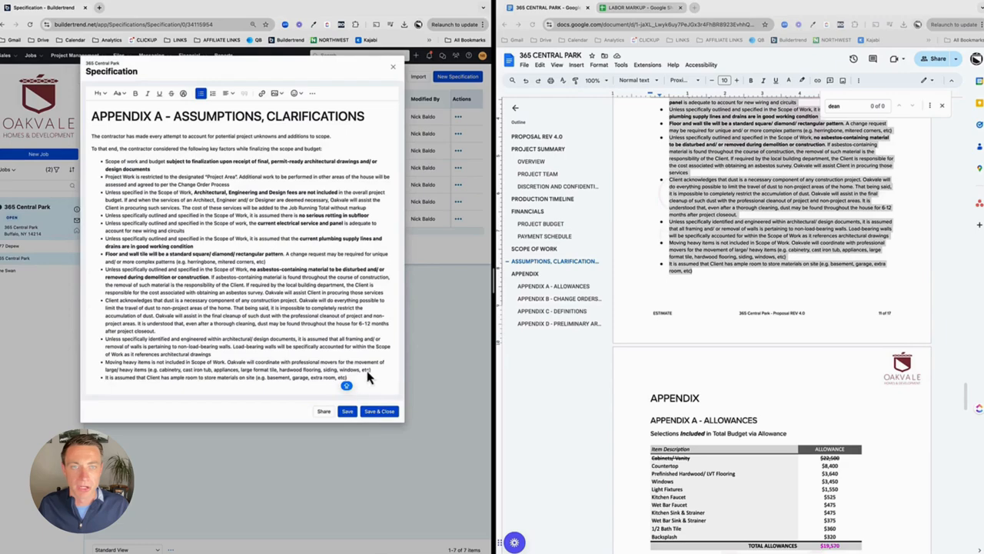
pyautogui.click(382, 416)
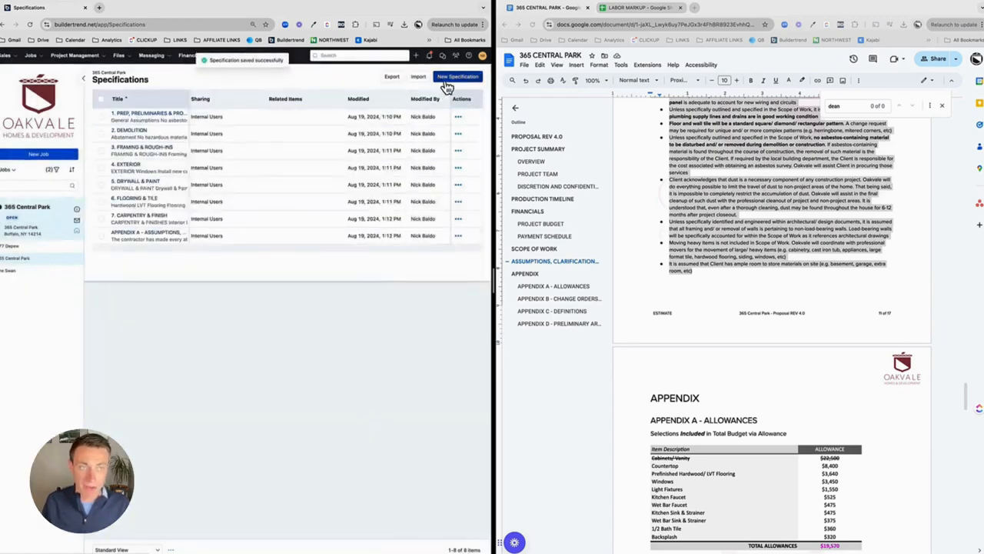
# Step: Create a new specification titled "APPENDIX - B ALLOWANCES"
pyautogui.click(454, 77)
pyautogui.write('APPENDIX ')
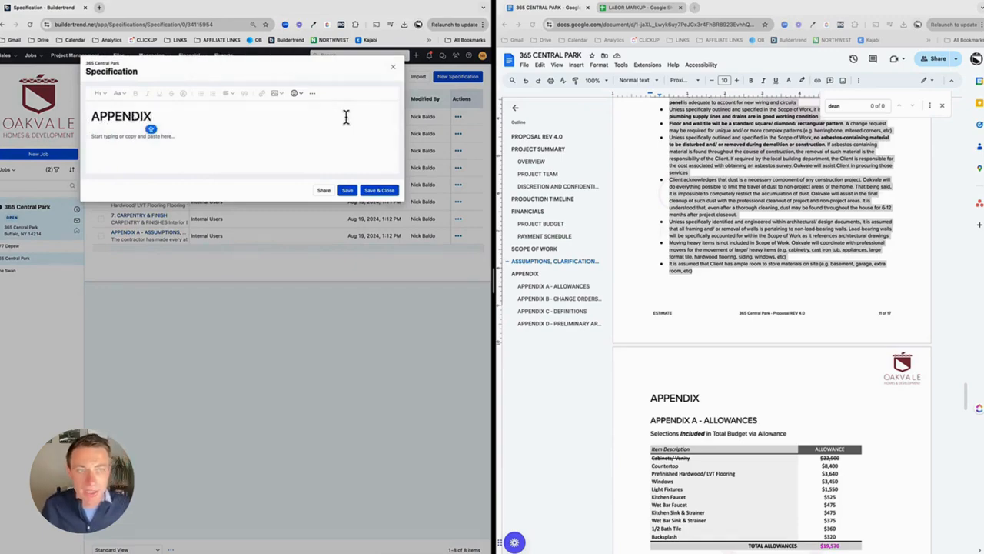
pyautogui.write('- B ALLOWANCES')
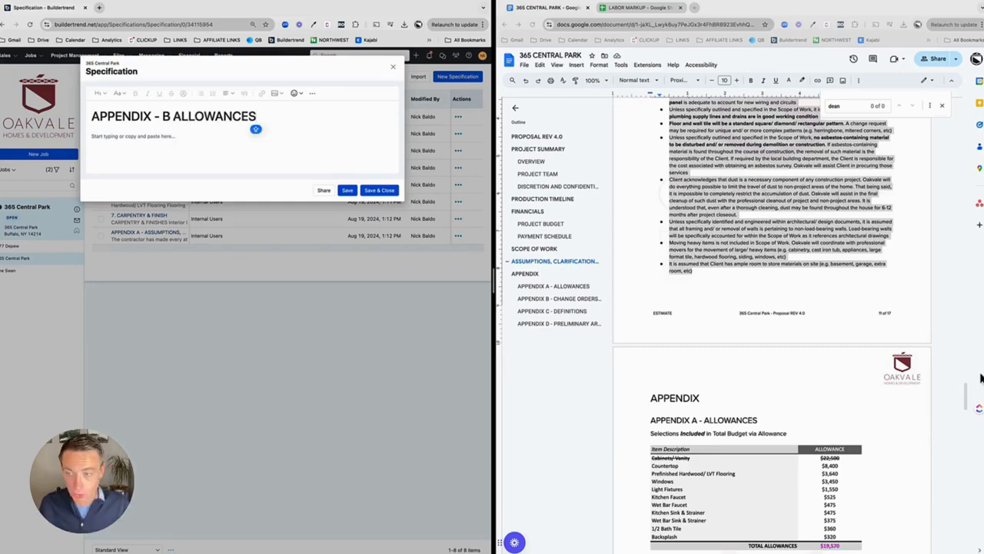
# Step: Capture a screenshot of the proposal's Appendix A allowances table
pyautogui.scroll(-3, 817, 403)
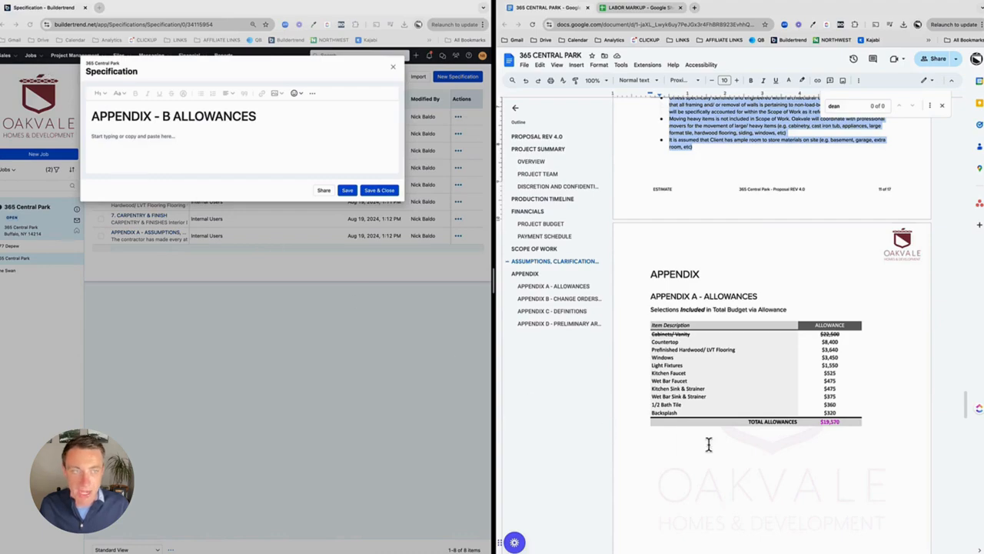
pyautogui.click(700, 465)
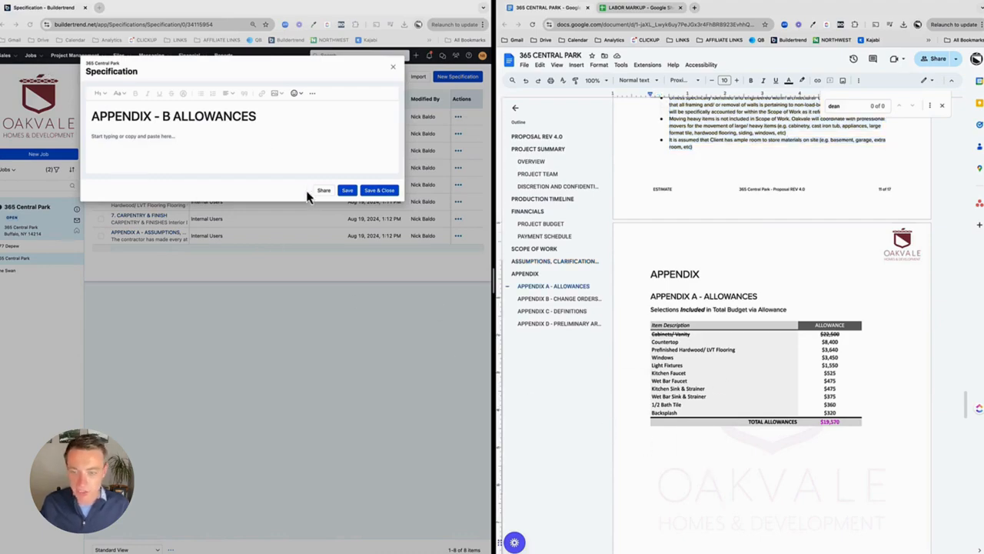
pyautogui.click(244, 138)
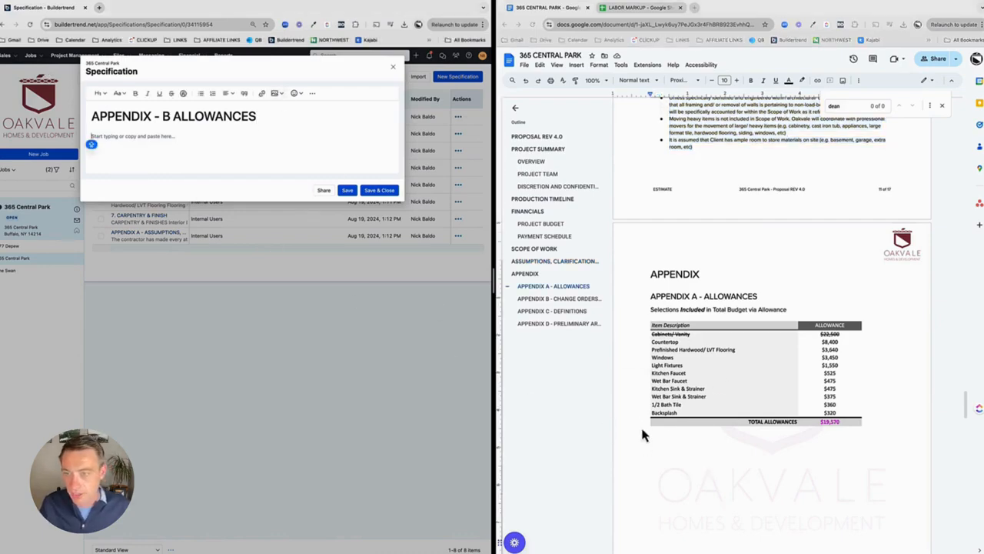
pyautogui.press('super+shift+4')
pyautogui.moveTo(647, 286); pyautogui.dragTo(904, 478)
# Step: Insert the allowances screenshot from the Desktop as an image in the specification body, then save and close it
pyautogui.click(276, 93)
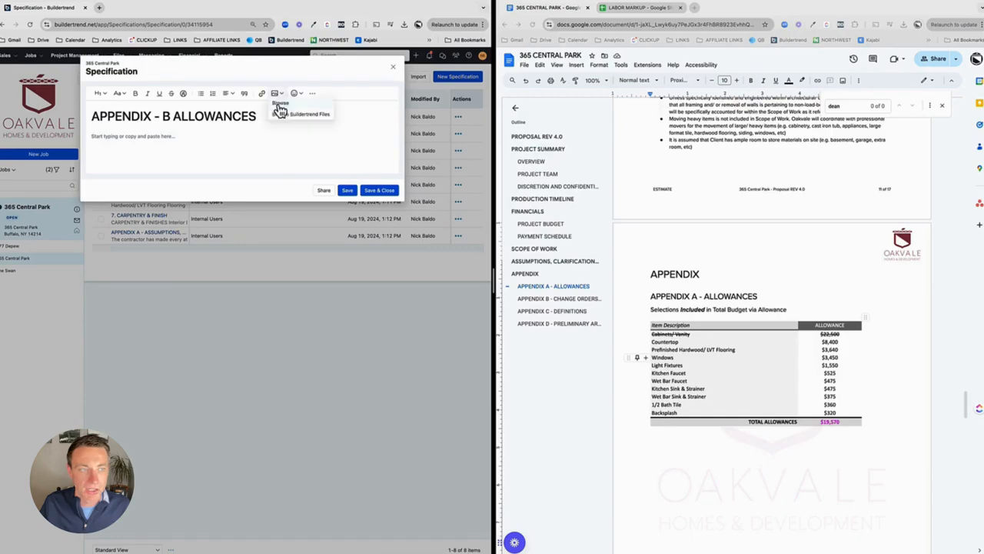
pyautogui.click(279, 106)
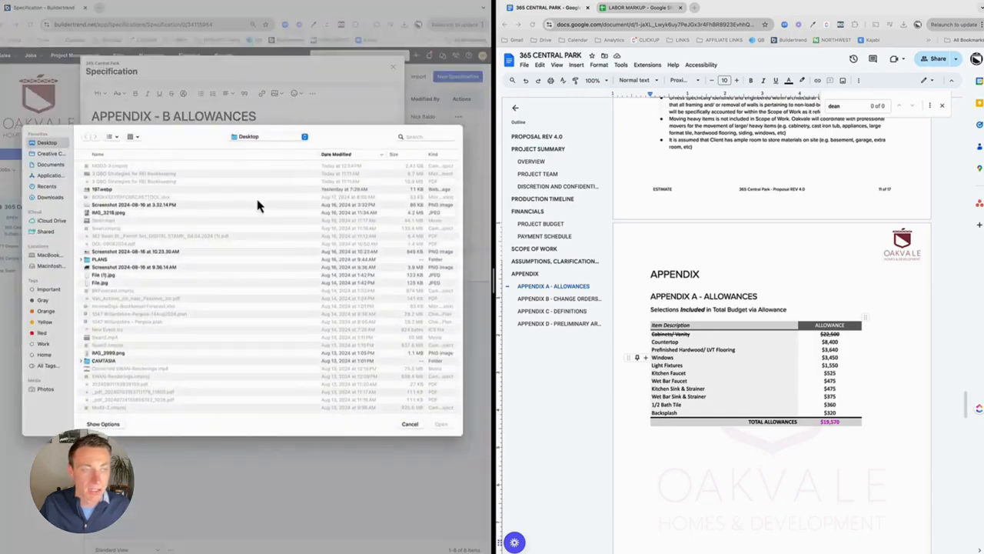
pyautogui.click(108, 161)
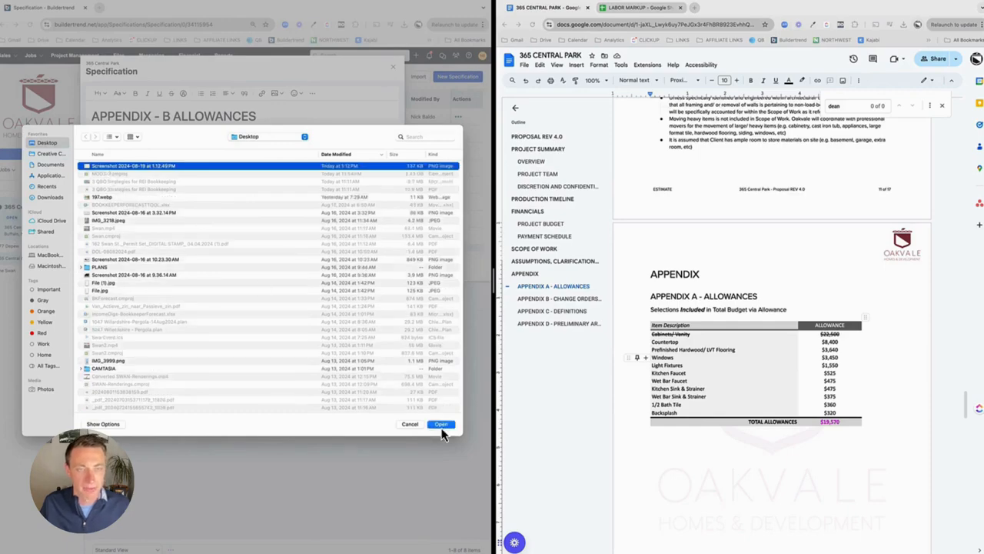
pyautogui.click(441, 424)
pyautogui.click(375, 370)
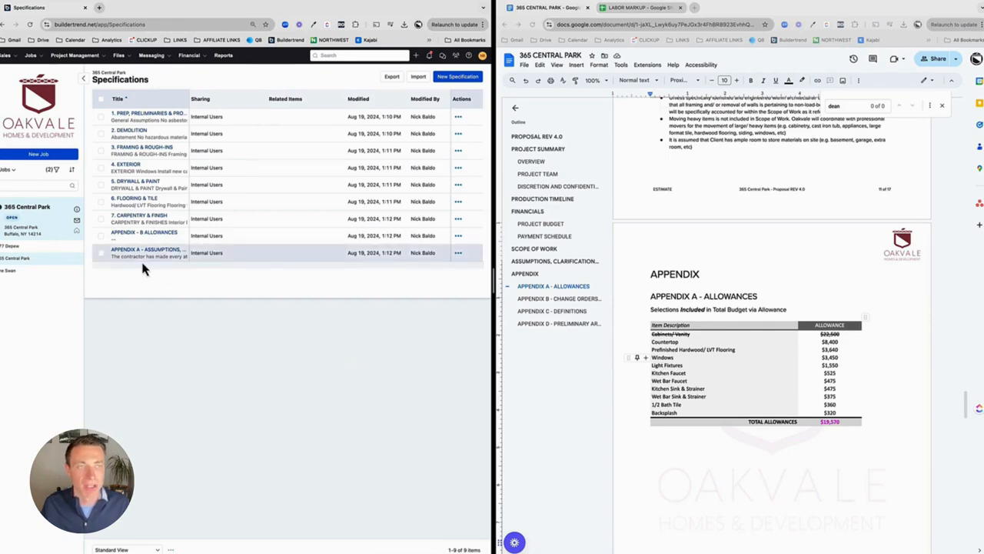
# Step: Share all nine specifications so owners can view them when signed in, then reload the page
pyautogui.click(103, 101)
pyautogui.click(423, 78)
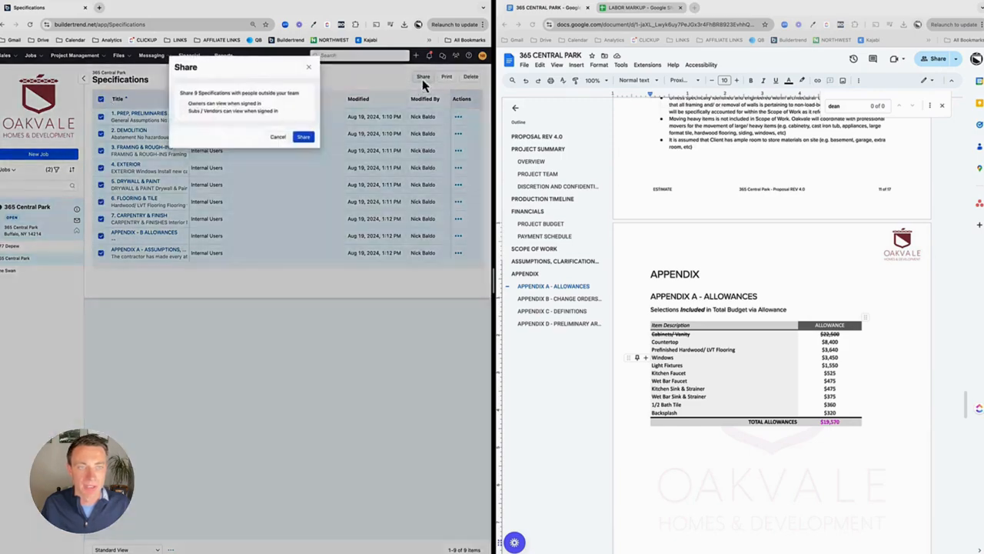
pyautogui.click(210, 105)
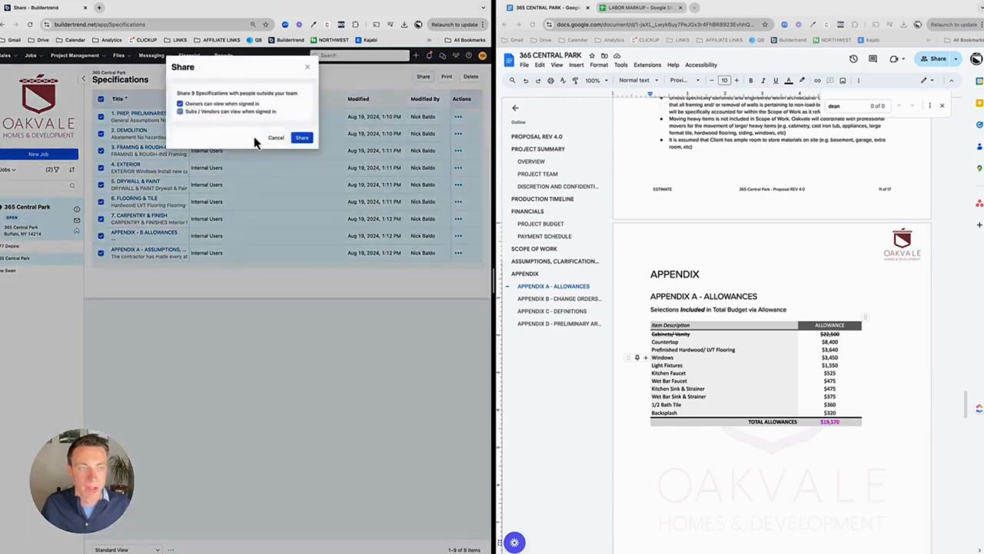
pyautogui.click(300, 140)
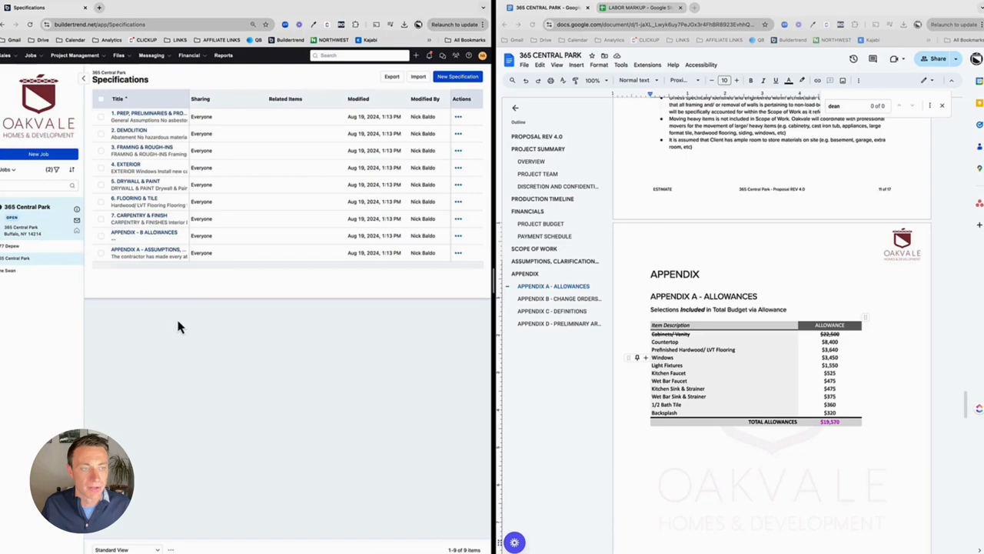
pyautogui.click(30, 25)
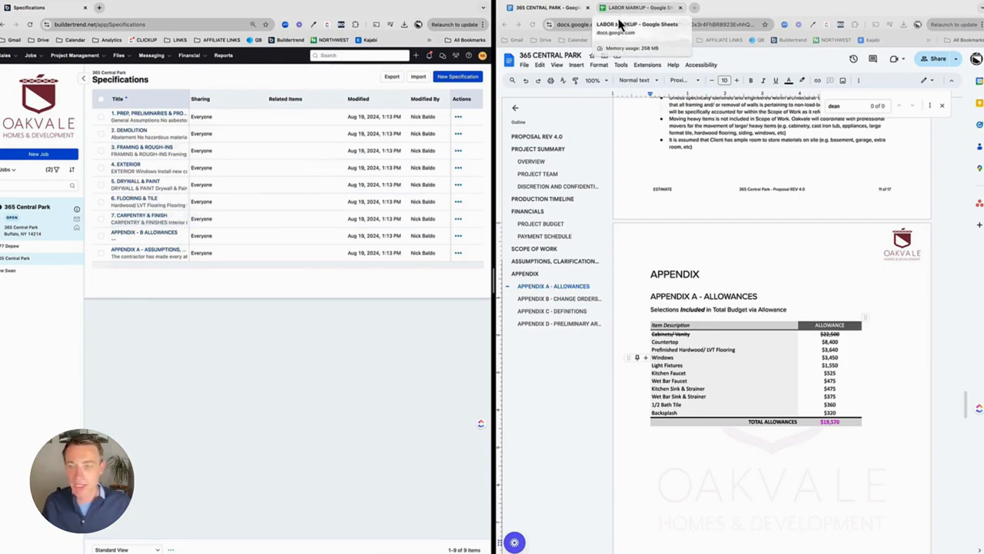
# Step: Create a new specification titled "APPENDIX C - LABOR"
pyautogui.scroll(-5, 712, 269)
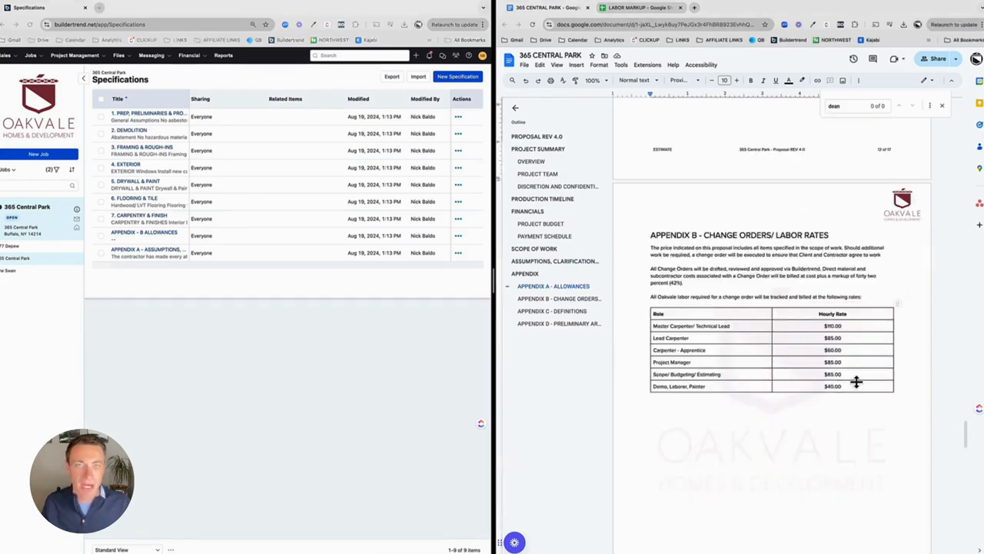
pyautogui.click(458, 77)
pyautogui.click(246, 117)
pyautogui.write('APPENDIX C - LABOR')
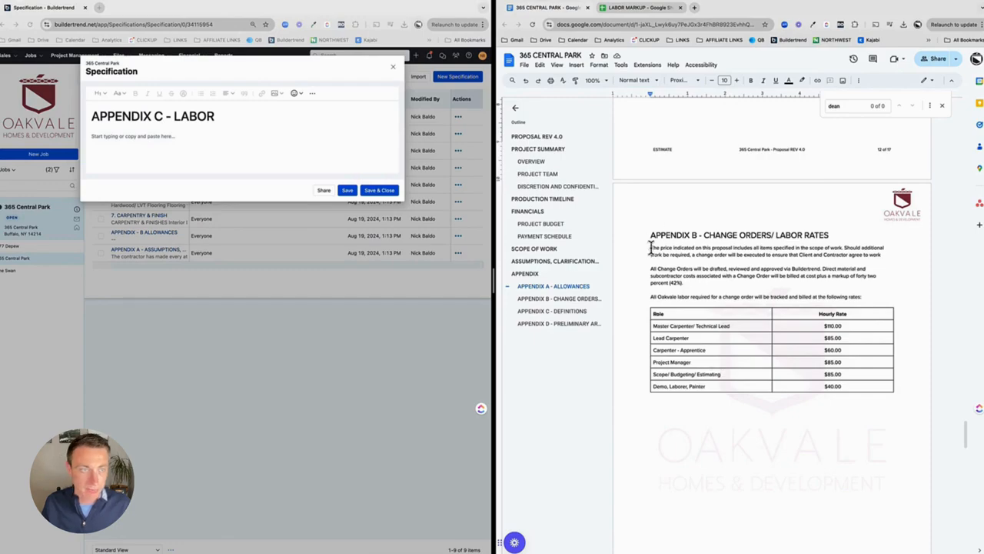
# Step: Copy the proposal's Appendix B change order and labor rates text and table into the specification body
pyautogui.moveTo(650, 247); pyautogui.dragTo(875, 379)
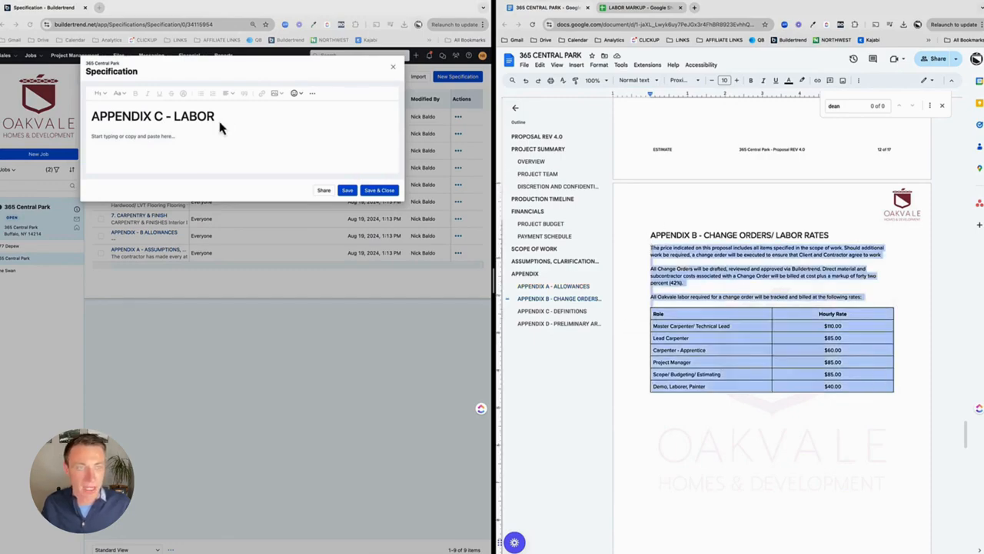
pyautogui.click(190, 137)
pyautogui.hotkey('ctrl', 'v')
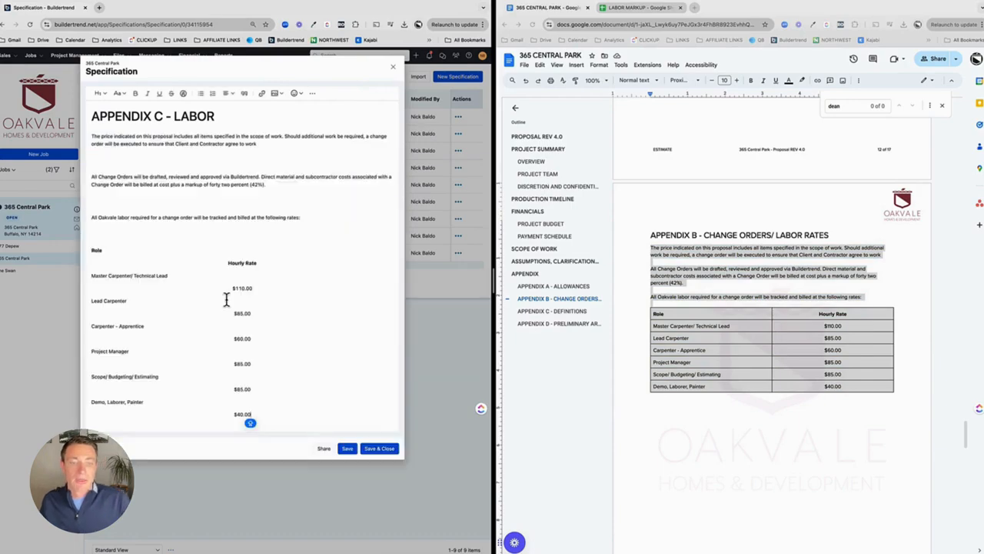
# Step: Save and close the APPENDIX C - LABOR specification
pyautogui.click(377, 449)
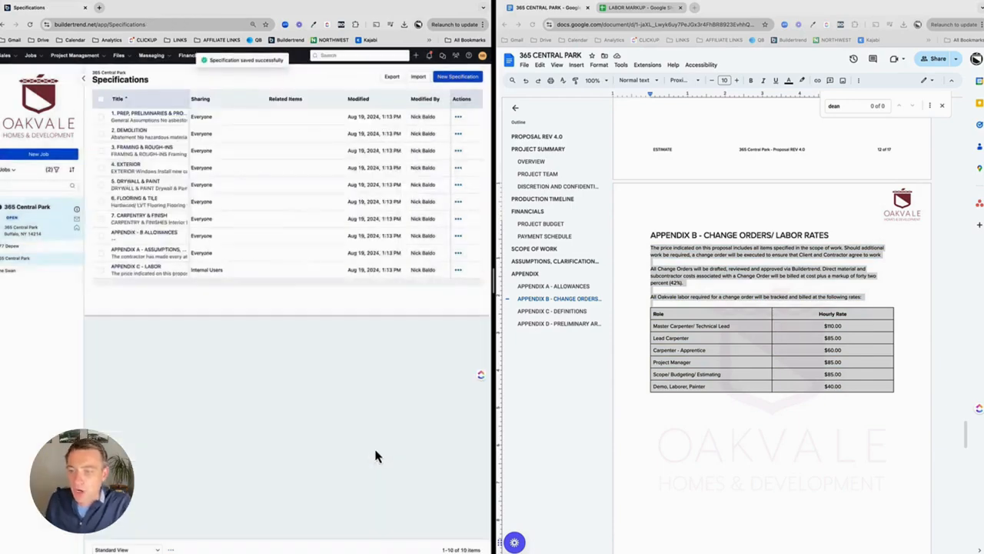
pyautogui.click(838, 352)
pyautogui.click(838, 350)
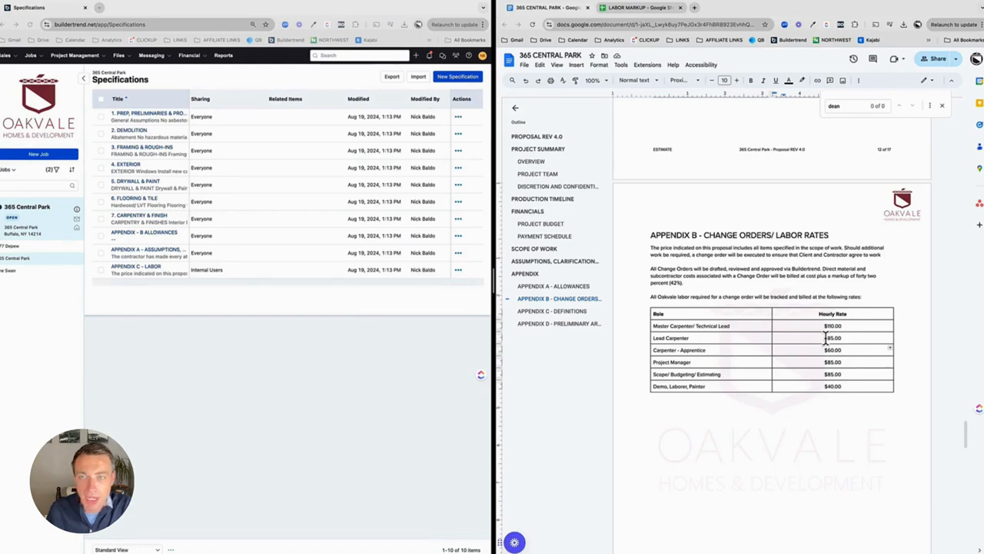
# Step: Review the role costs, markups and hourly rates in the LABOR MARKUP spreadsheet
pyautogui.click(632, 9)
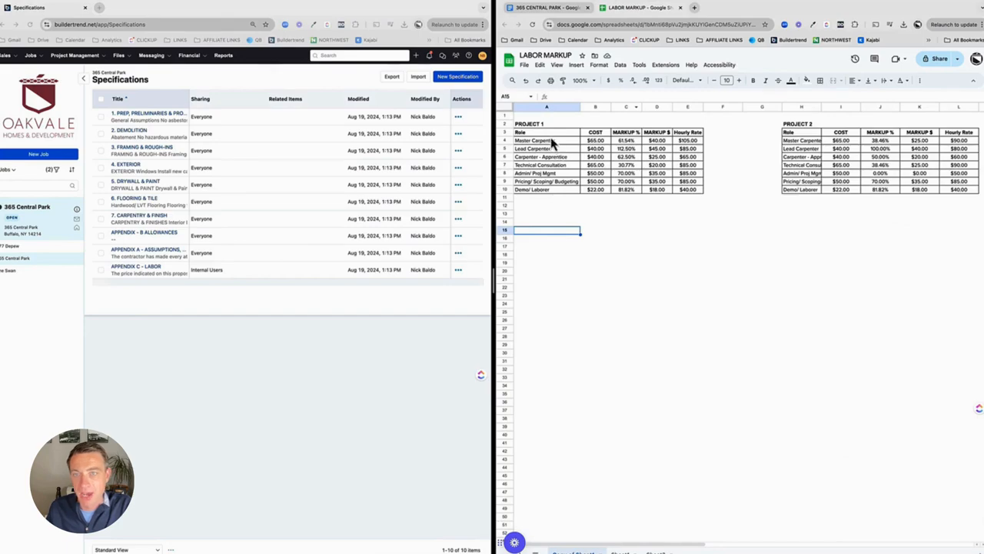
pyautogui.moveTo(549, 136); pyautogui.dragTo(542, 200)
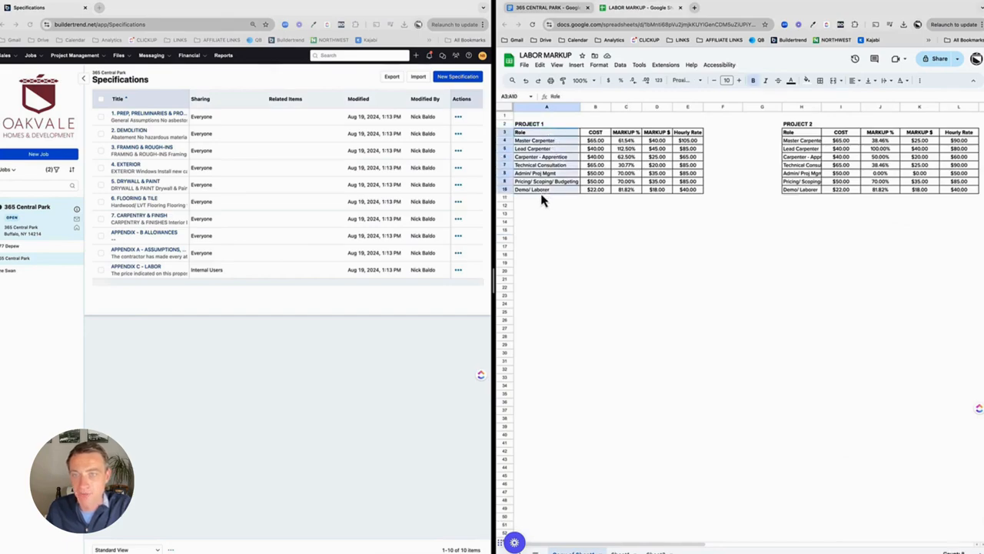
pyautogui.moveTo(600, 137); pyautogui.dragTo(620, 202)
pyautogui.moveTo(701, 132); pyautogui.dragTo(684, 194)
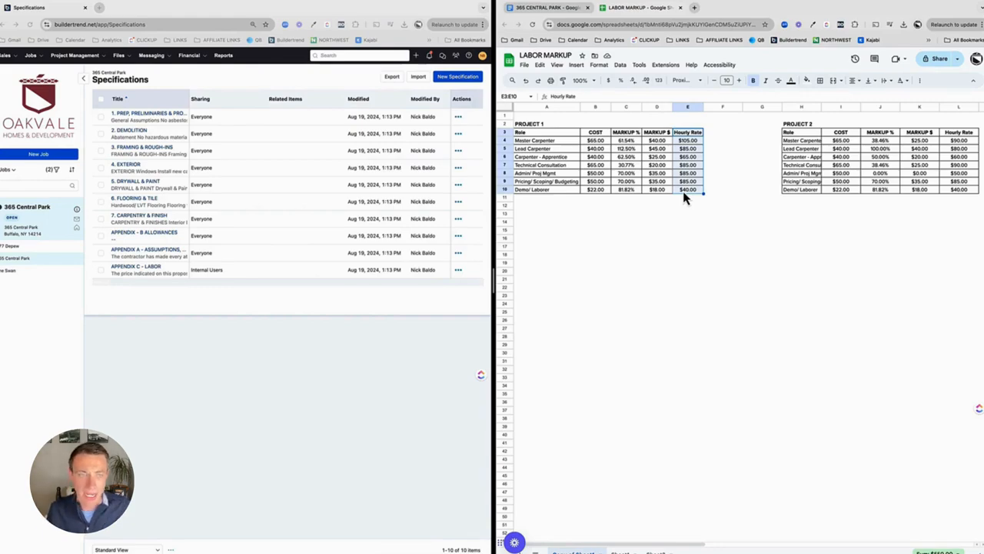
pyautogui.click(666, 215)
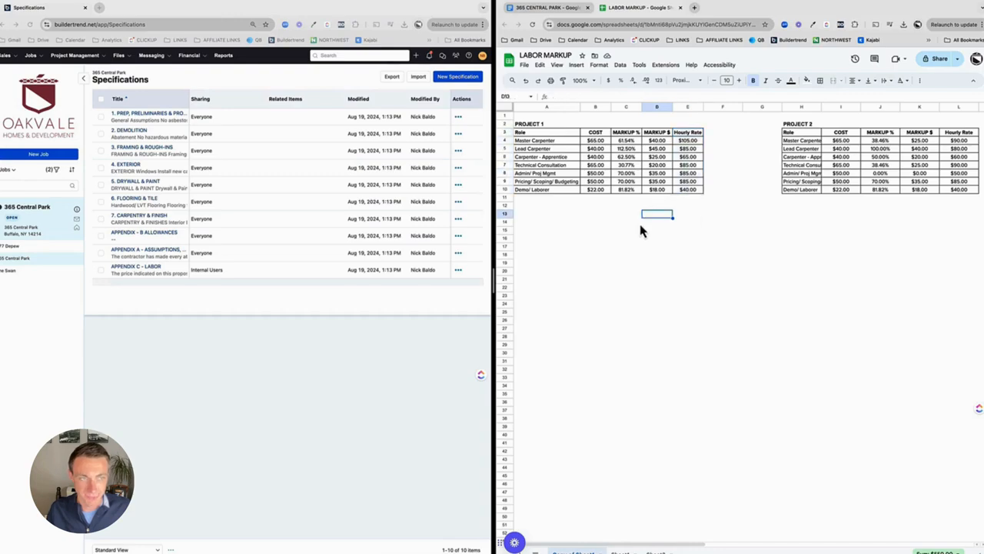
# Step: Share all ten specifications so owners and subs/vendors can view them when signed in
pyautogui.click(100, 99)
pyautogui.click(423, 77)
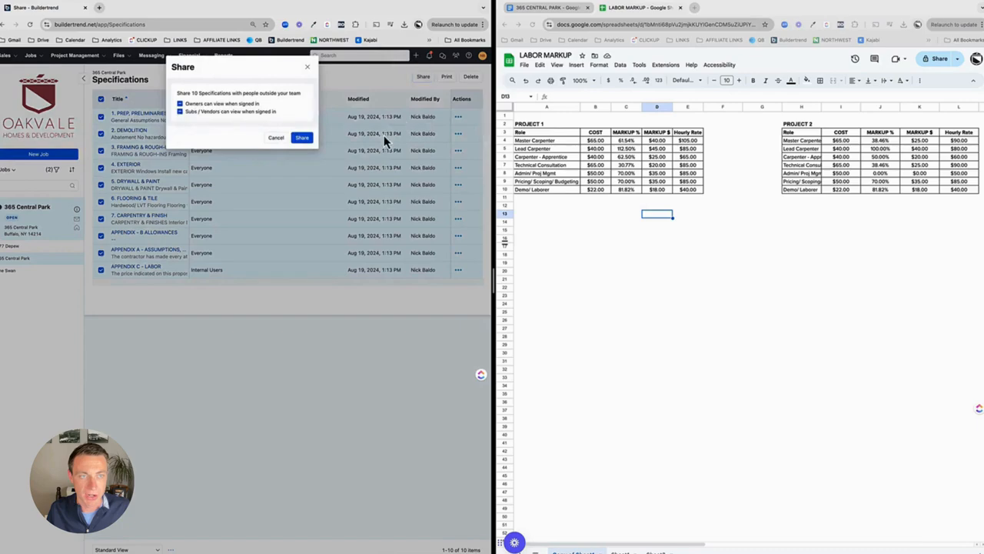
pyautogui.click(180, 112)
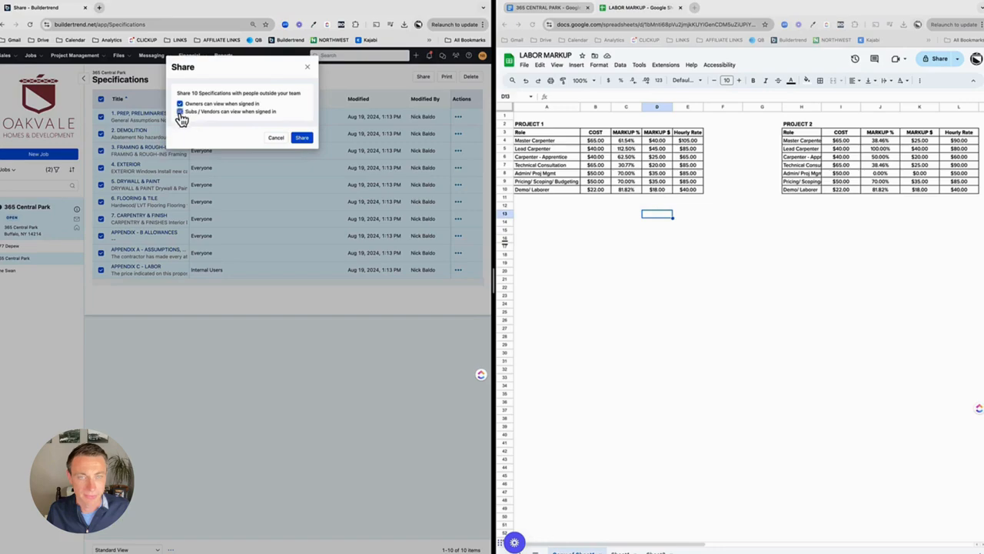
pyautogui.click(302, 137)
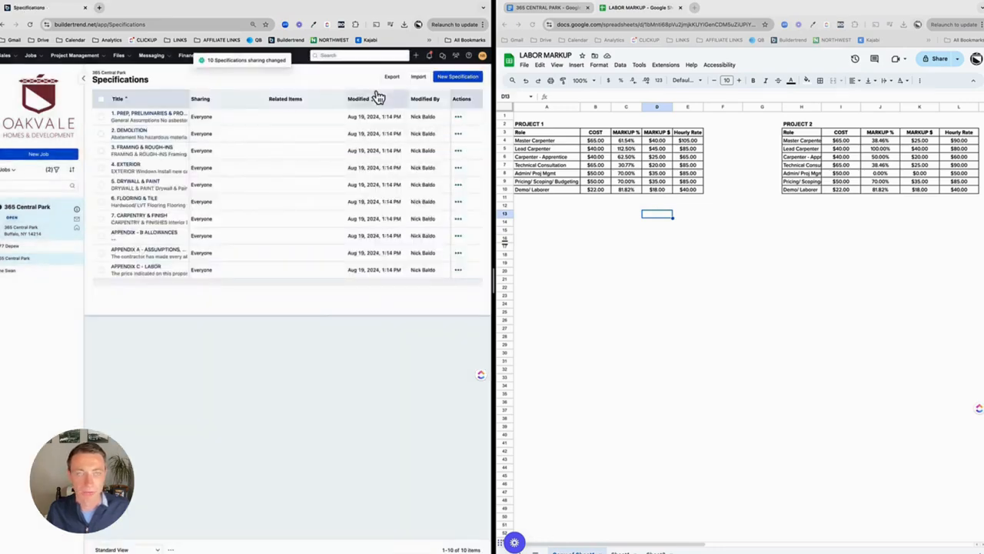
# Step: Create a new specification titled "INTERNAL LABOR PRICING"
pyautogui.click(458, 77)
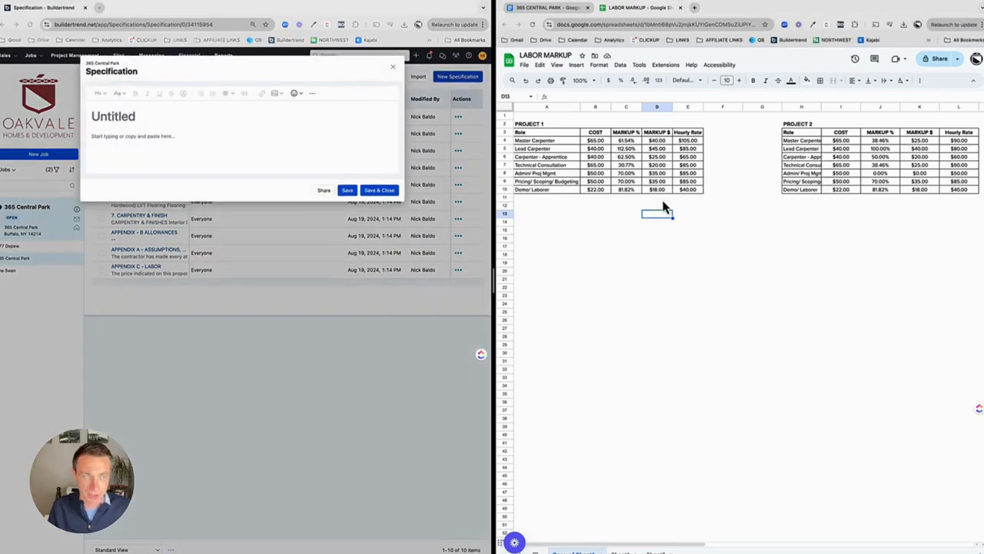
pyautogui.click(130, 113)
pyautogui.write('INTERNAL LABOR PRICING')
pyautogui.hotkey('ctrl', 'a')
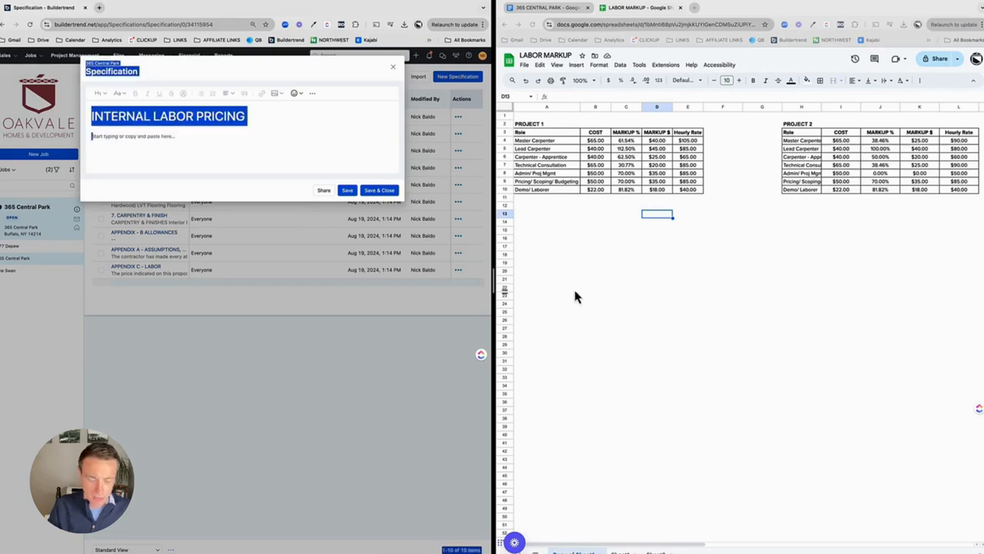
# Step: Take a screenshot of the PROJECT 1 and PROJECT 2 labor markup tables in the spreadsheet
pyautogui.click(529, 127)
pyautogui.click(696, 271)
pyautogui.press('super+shift+4')
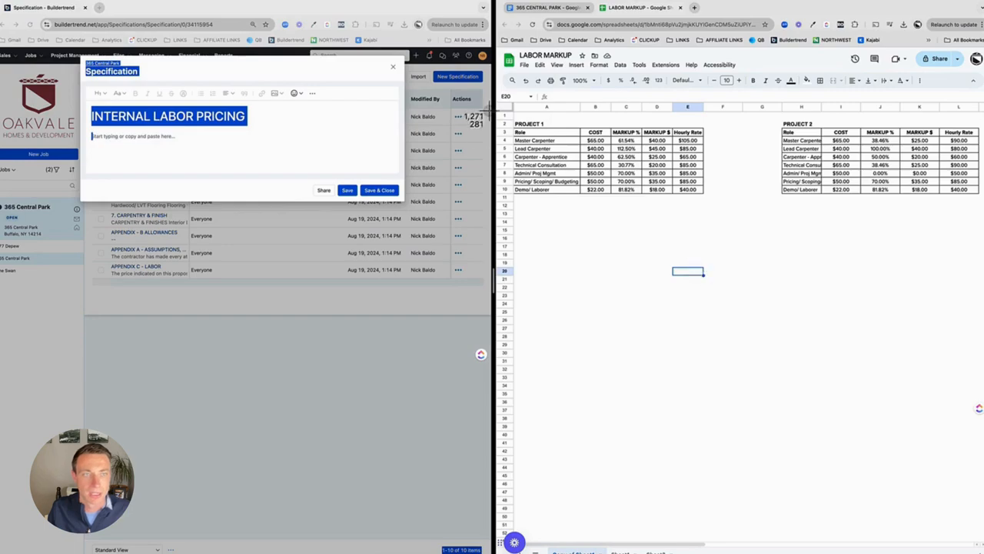
pyautogui.moveTo(511, 114); pyautogui.dragTo(716, 212)
# Step: Insert the new screenshot from the Desktop as an image in the specification body, then save and close it
pyautogui.click(193, 140)
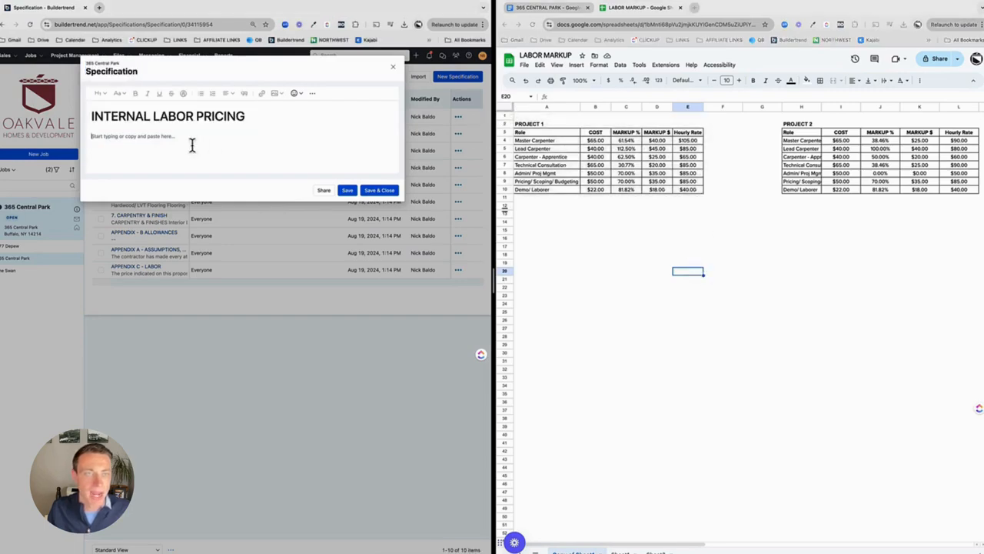
pyautogui.click(277, 94)
pyautogui.click(281, 106)
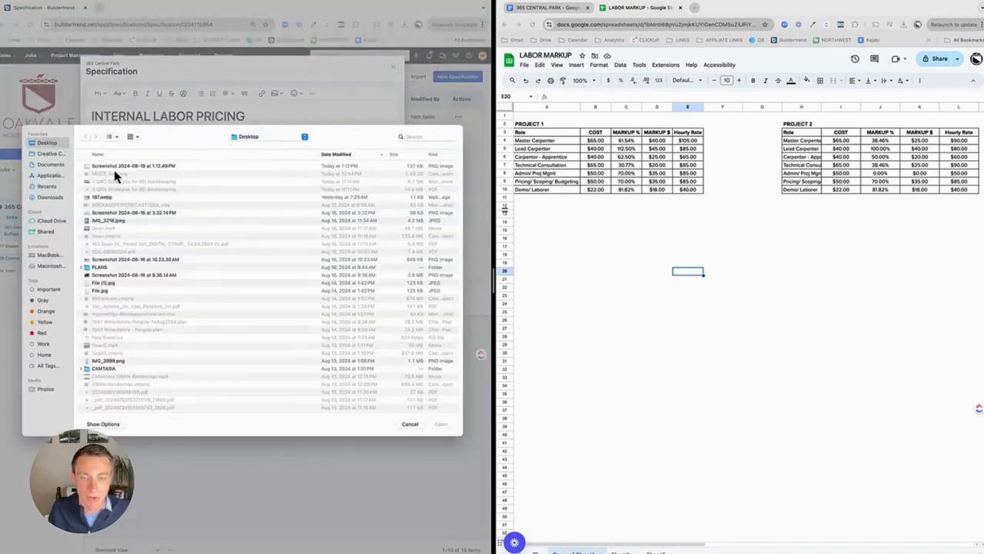
pyautogui.click(127, 167)
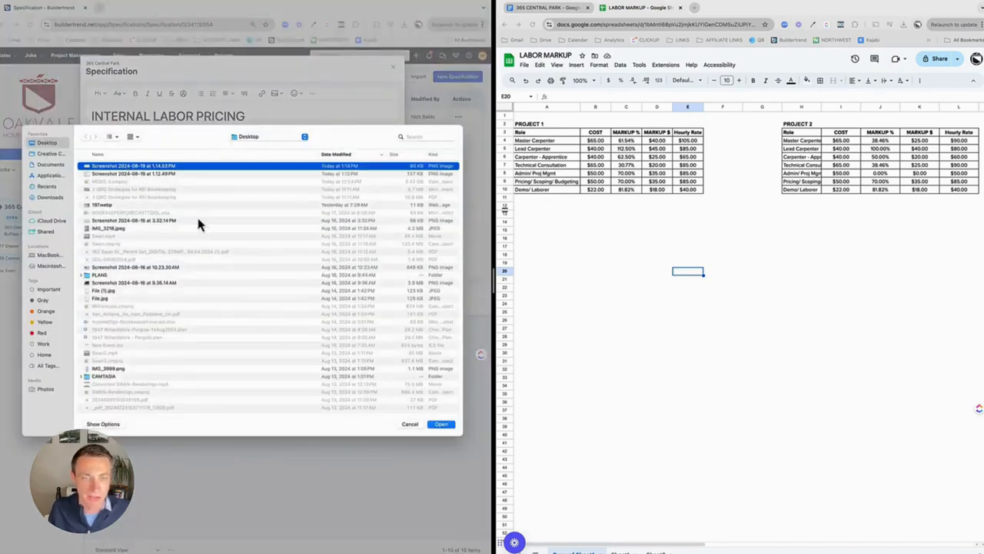
pyautogui.click(444, 426)
pyautogui.click(378, 302)
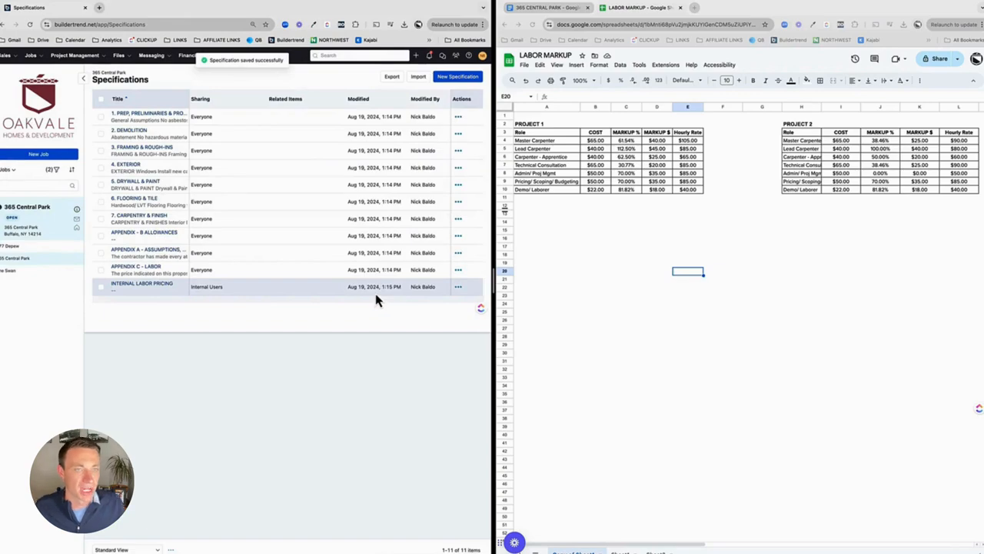